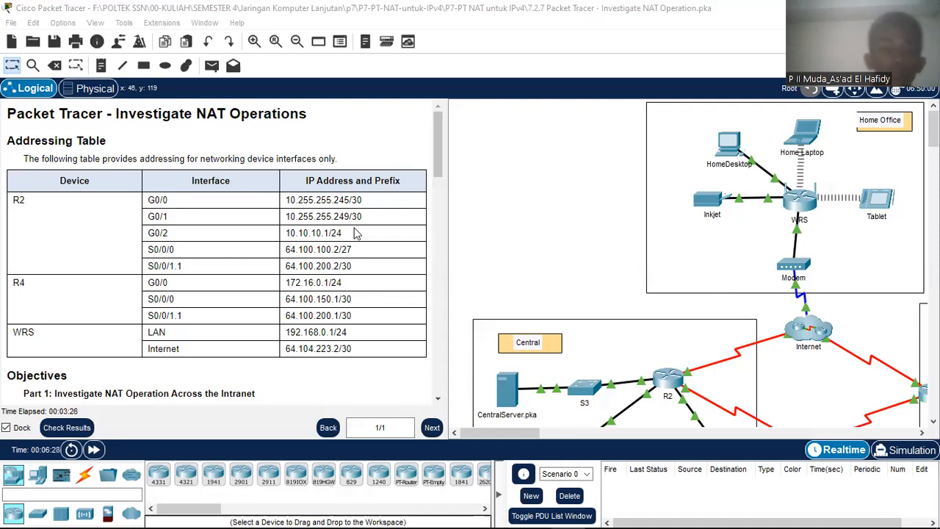
- Read the addressing table, objectives, scenario and Part 1 instructions, and examine the Home Office and Central areas of the topology
scroll(215, 256, "down", 1)
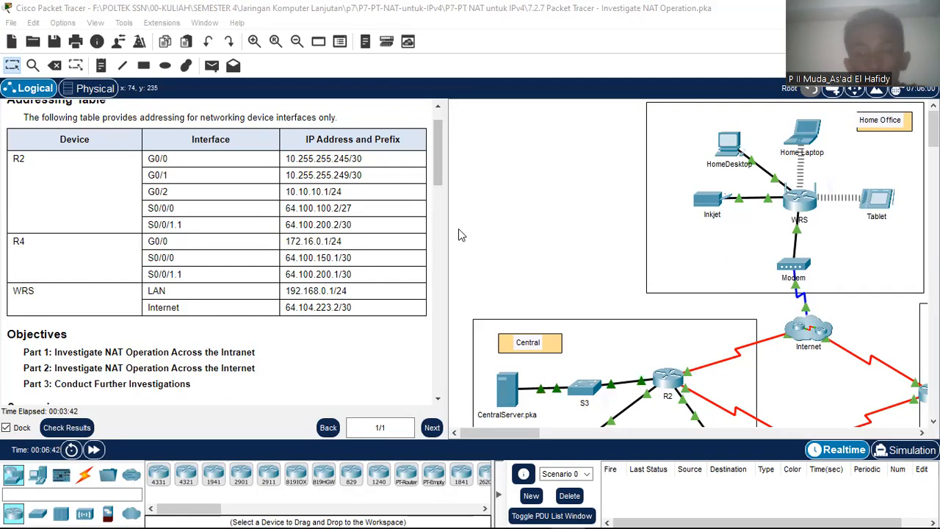
scroll(266, 181, "up", 1)
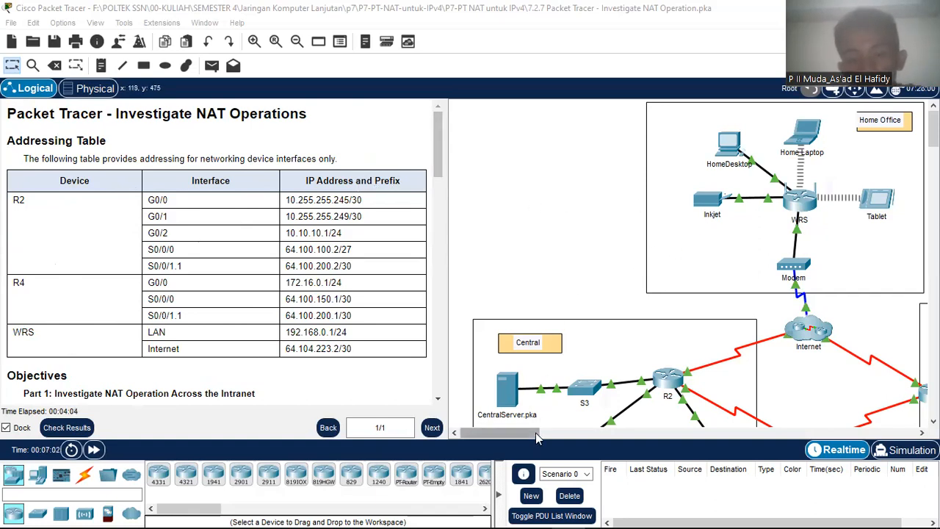
left_click_drag(536, 433, 559, 444)
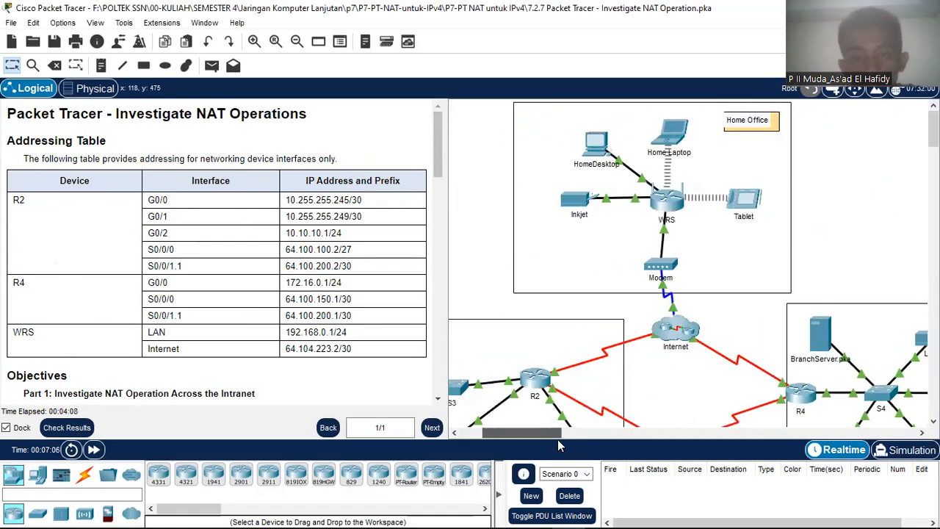
left_click_drag(558, 444, 512, 438)
scroll(601, 318, "down", 5)
scroll(485, 352, "up", 4)
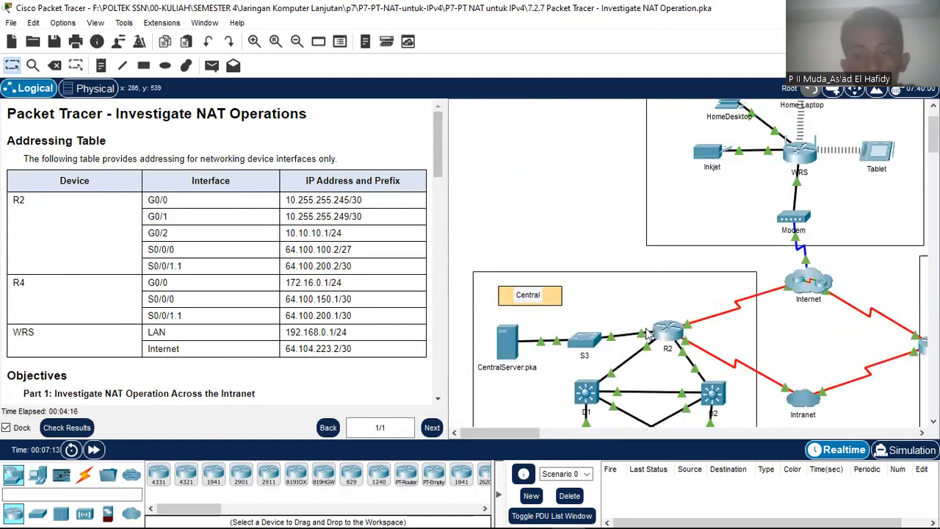
scroll(342, 285, "down", 3)
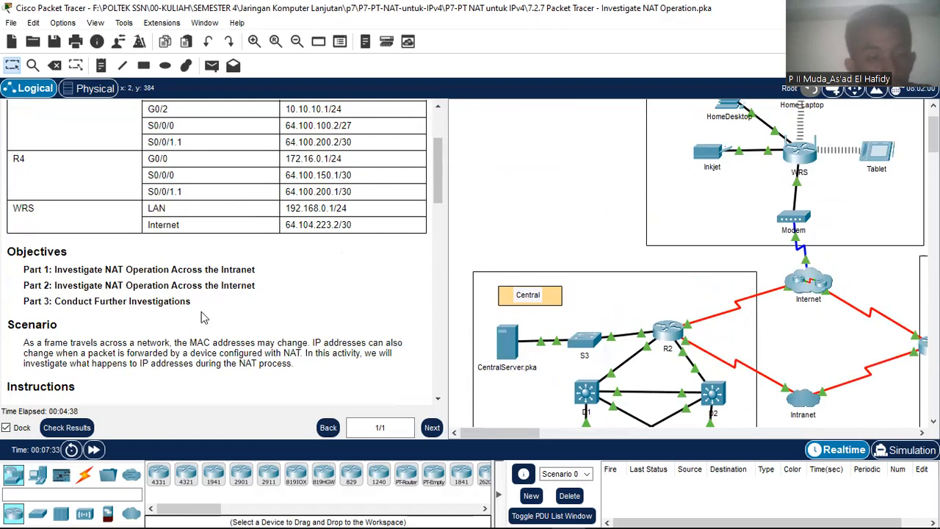
scroll(195, 313, "down", 2)
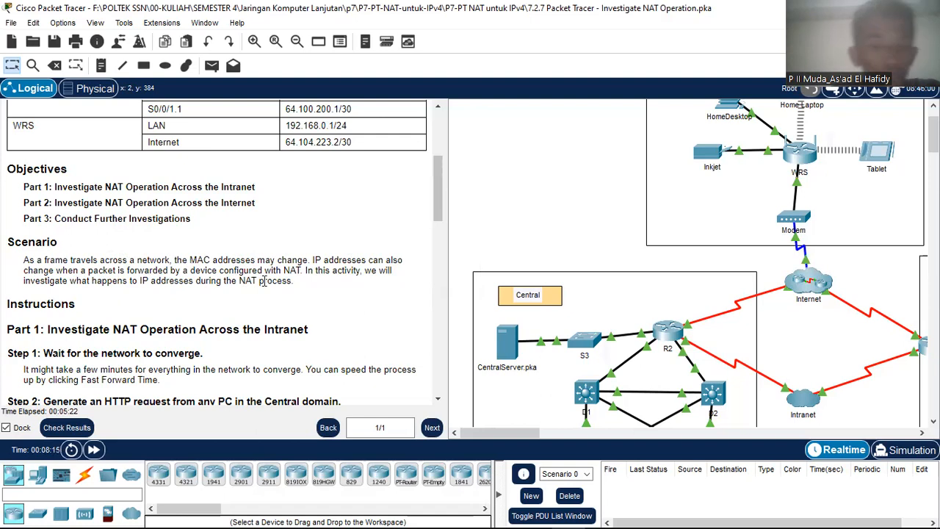
scroll(265, 282, "down", 3)
scroll(80, 277, "down", 1)
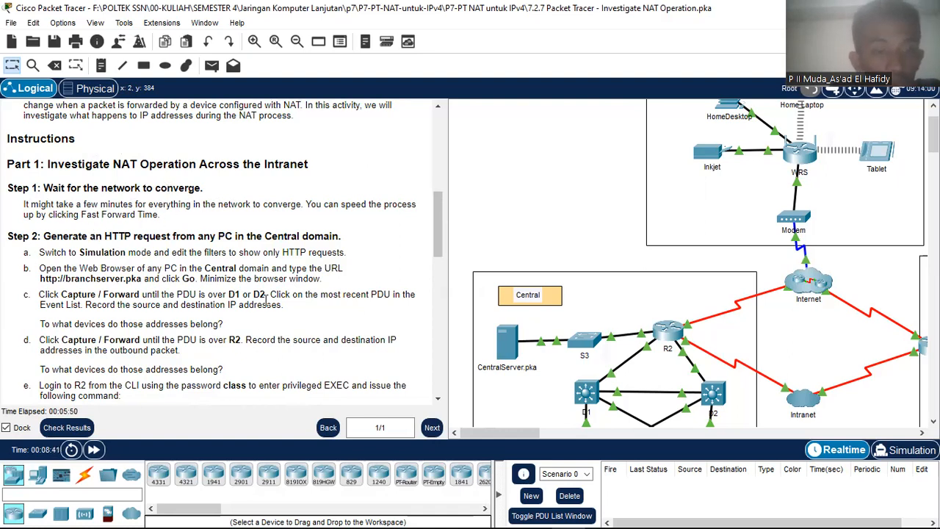
scroll(622, 268, "down", 1)
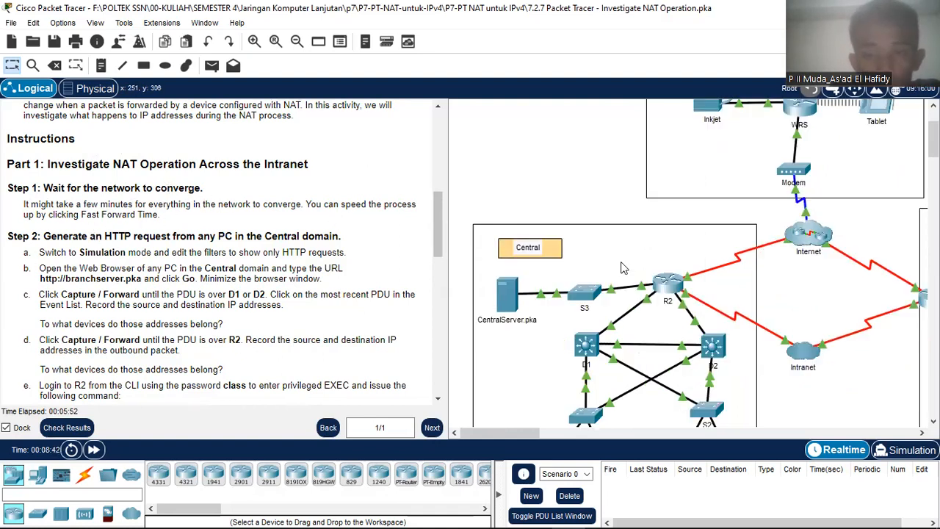
scroll(622, 268, "up", 2)
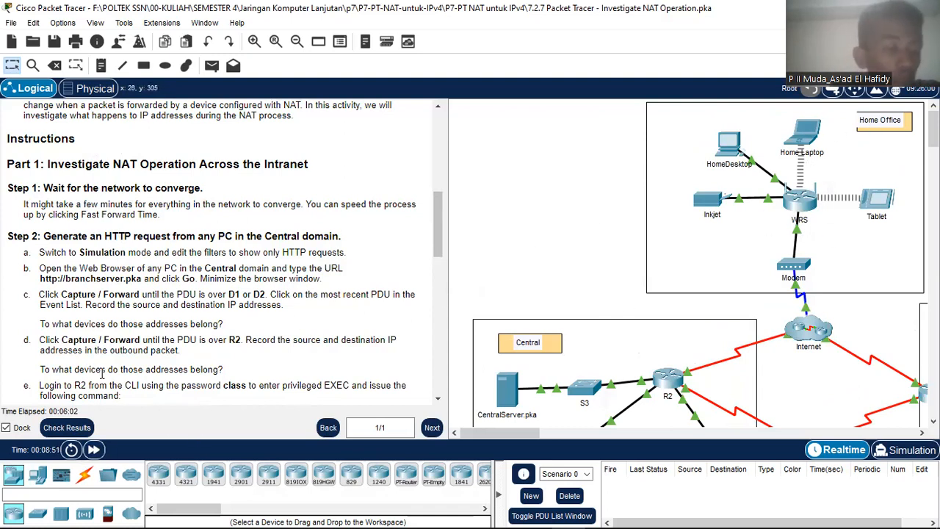
- Fast-forward the network time to speed up convergence, and review the Central domain down to its PCs
left_click(94, 450)
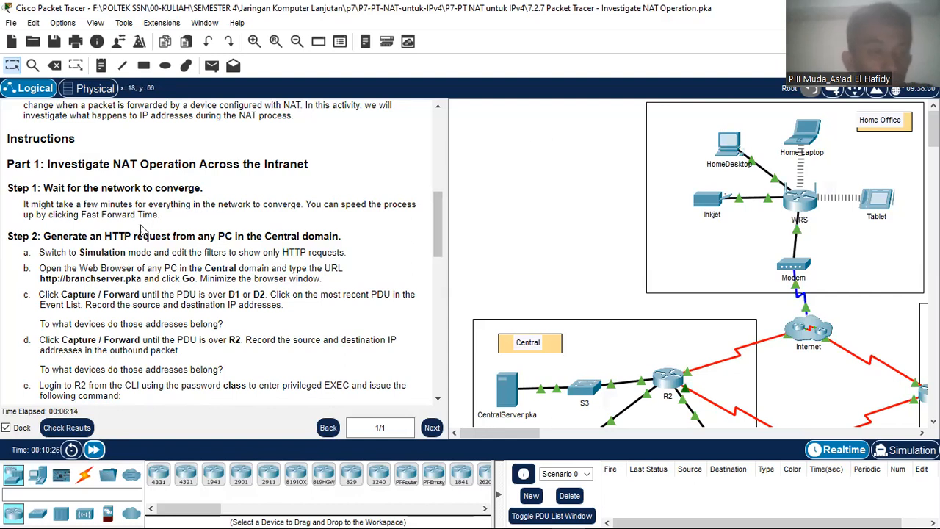
scroll(142, 230, "down", 1)
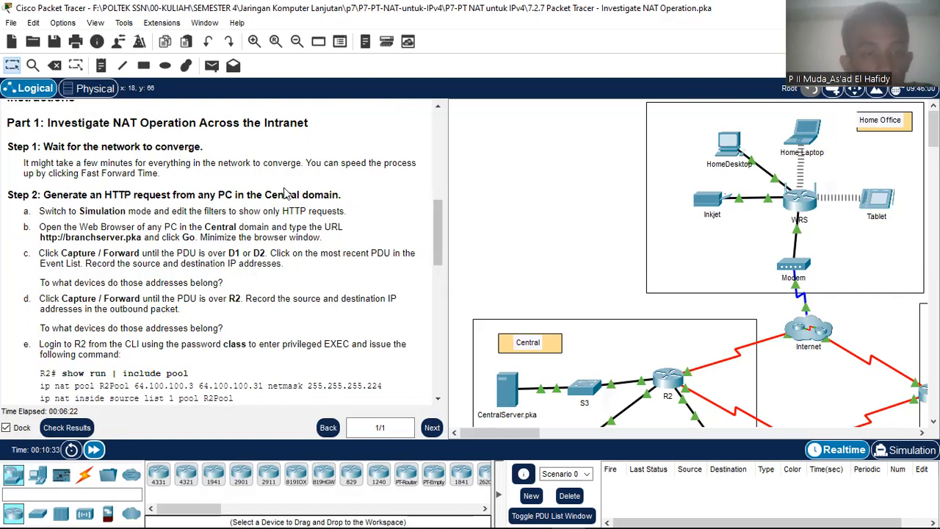
scroll(580, 252, "down", 3)
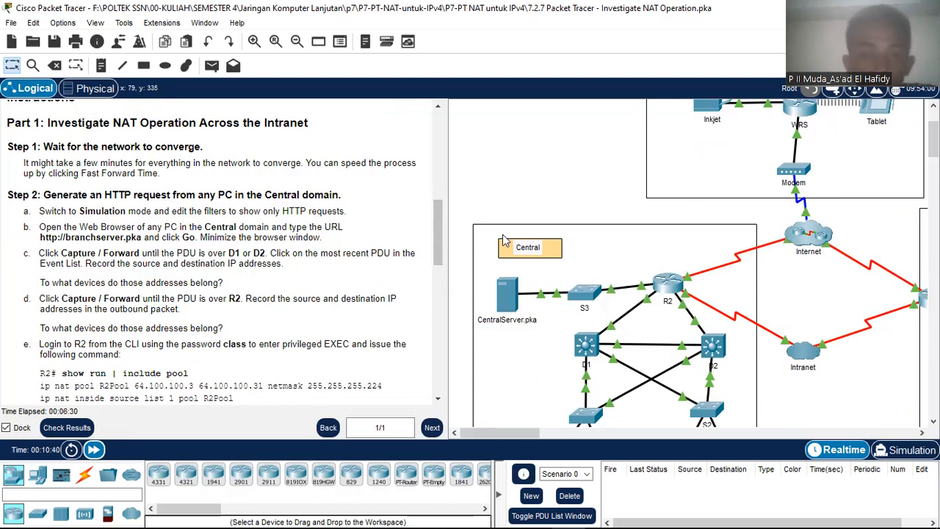
scroll(502, 240, "down", 2)
scroll(501, 241, "down", 2)
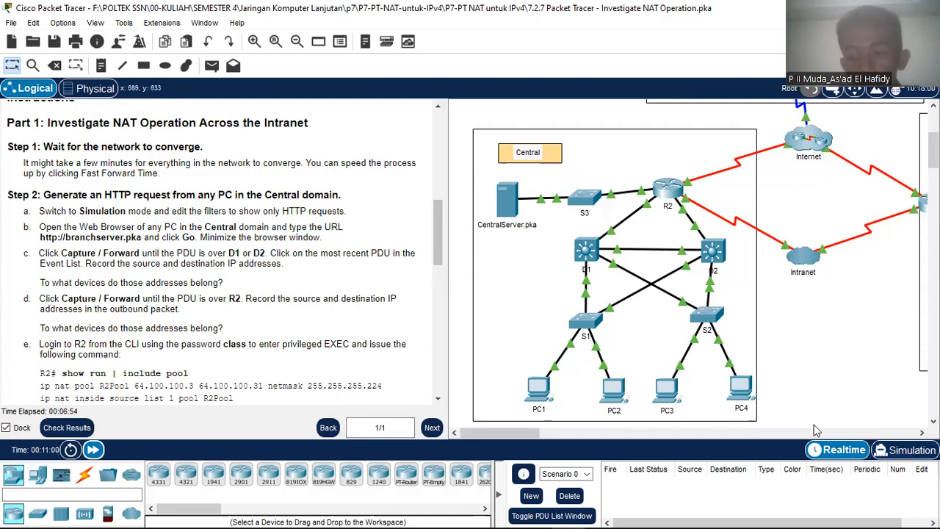
- Switch to Simulation mode and make sure the event list filters show only HTTP
left_click(911, 450)
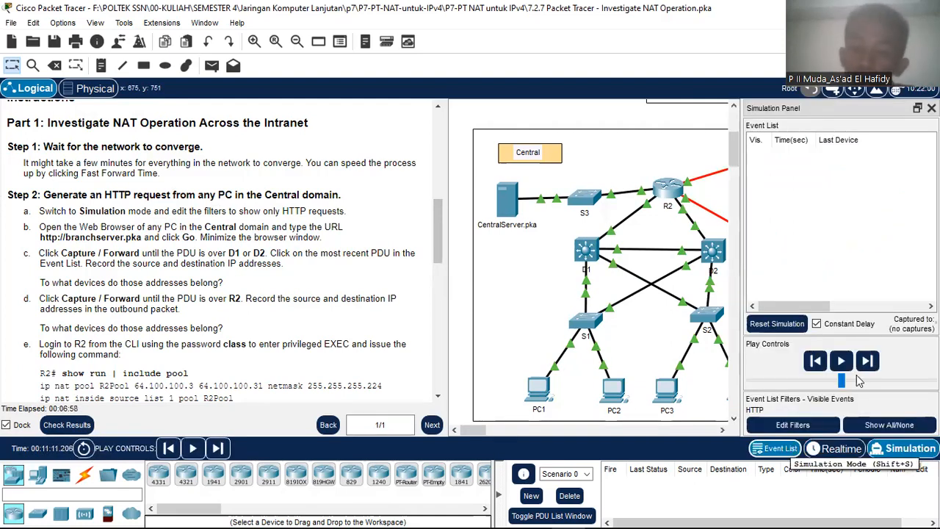
left_click(793, 425)
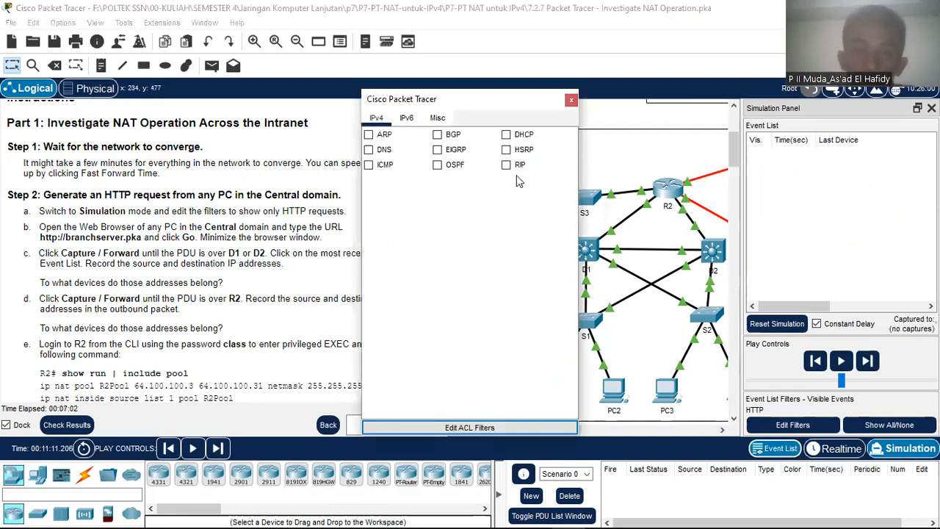
left_click(405, 119)
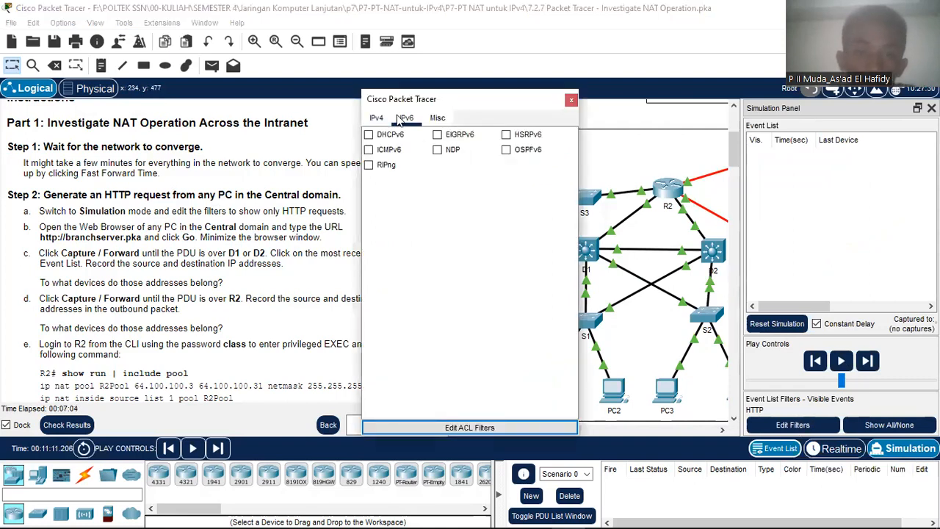
left_click(438, 119)
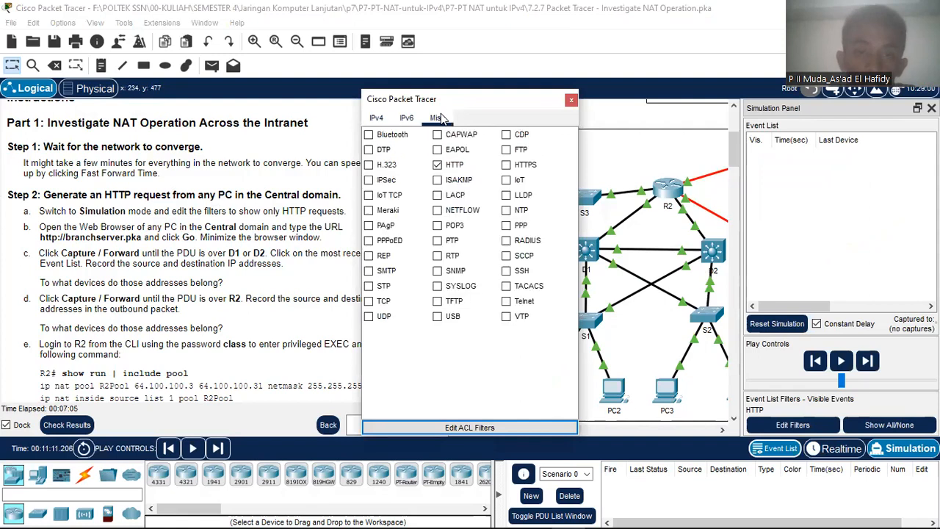
left_click(438, 166)
left_click(438, 166)
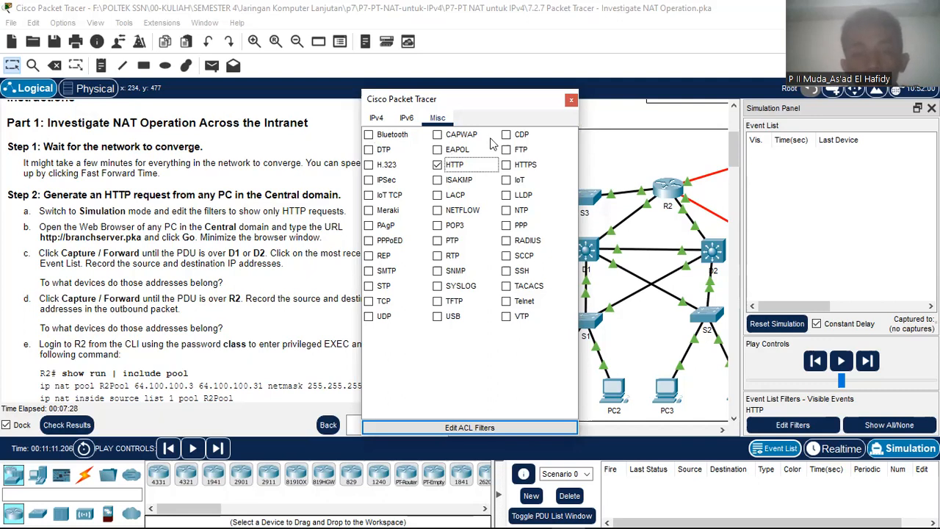
left_click(539, 431)
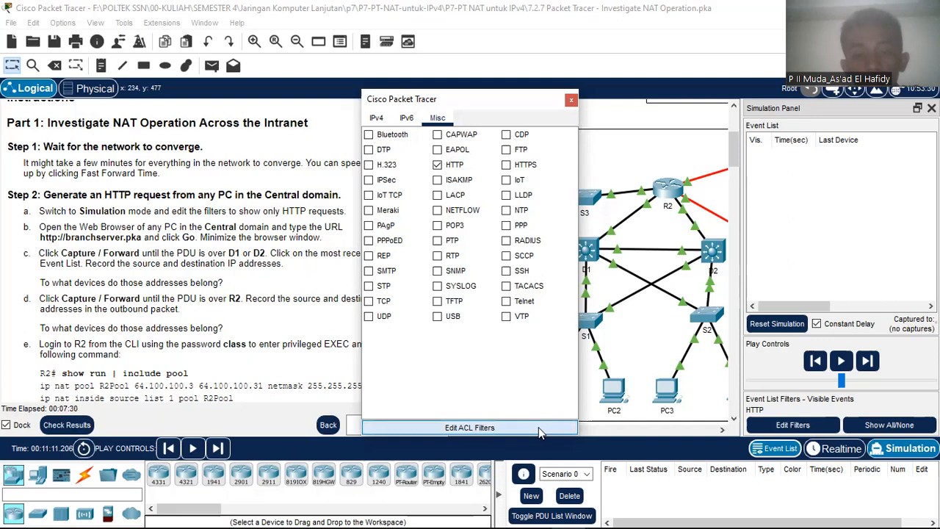
left_click(630, 101)
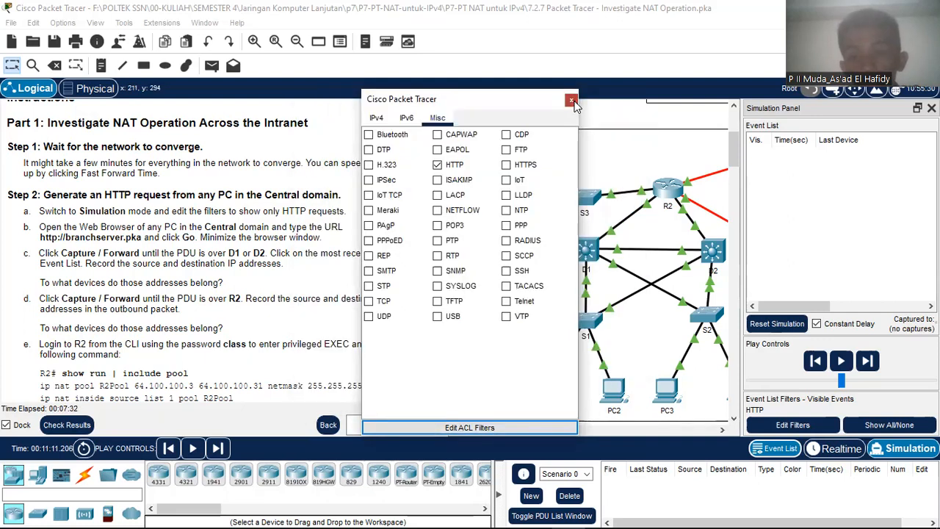
left_click(572, 100)
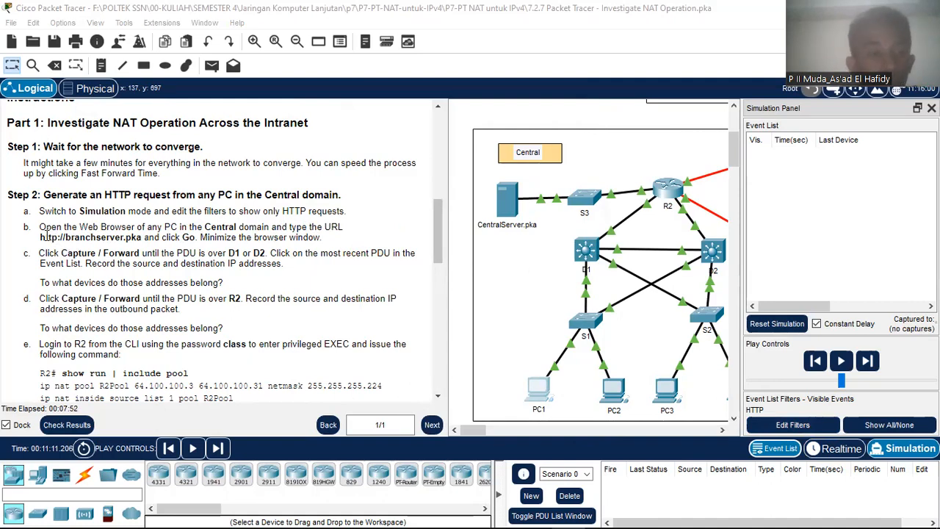
left_click_drag(40, 237, 133, 235)
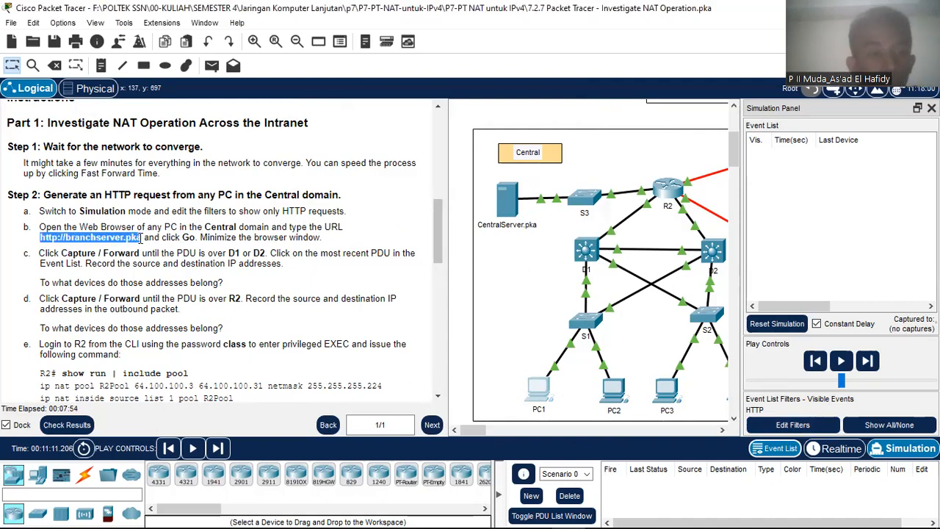
right_click(140, 237)
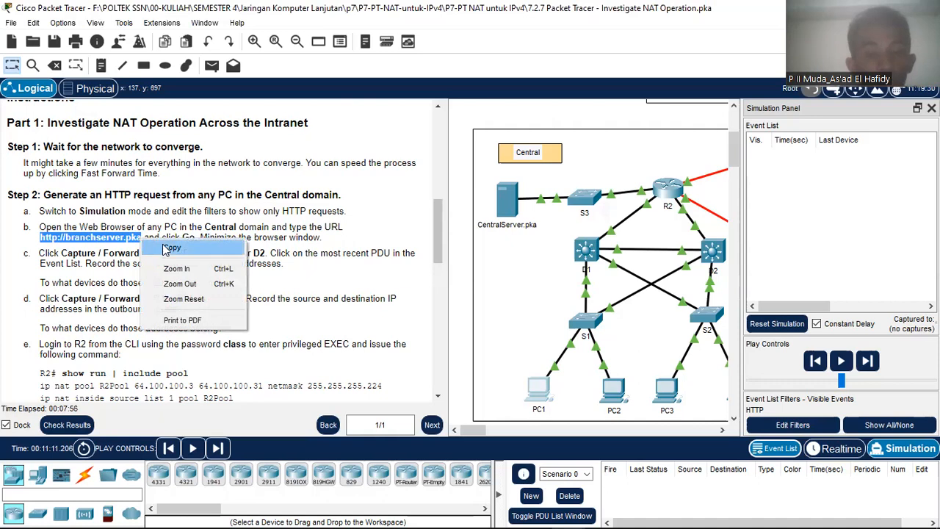
left_click(168, 248)
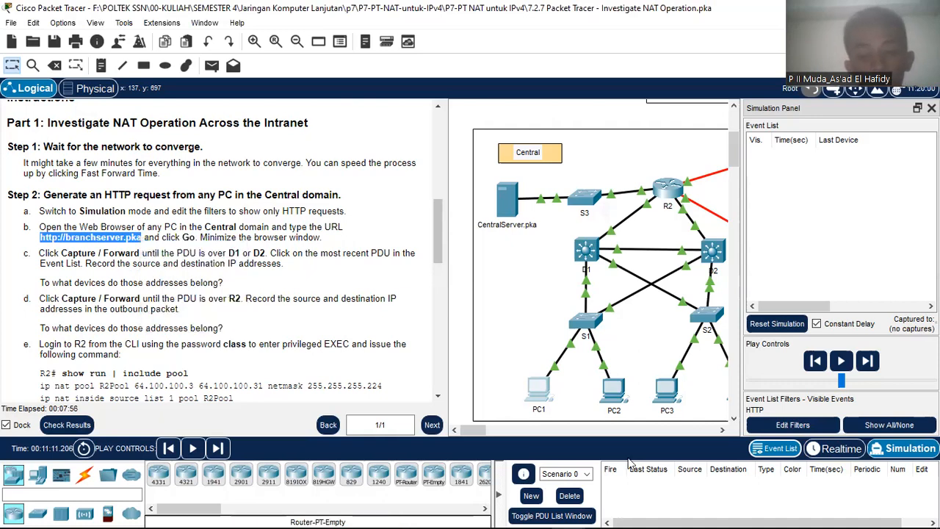
right_click(601, 258)
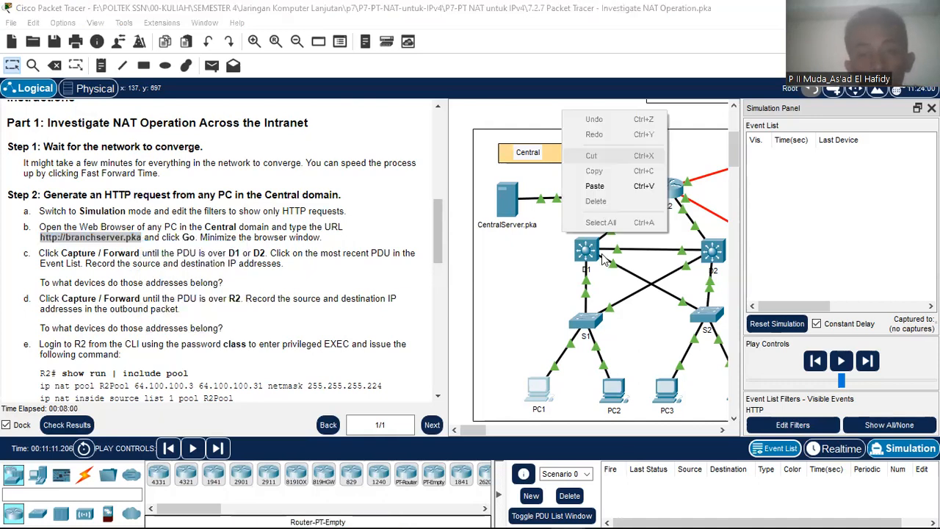
left_click(597, 187)
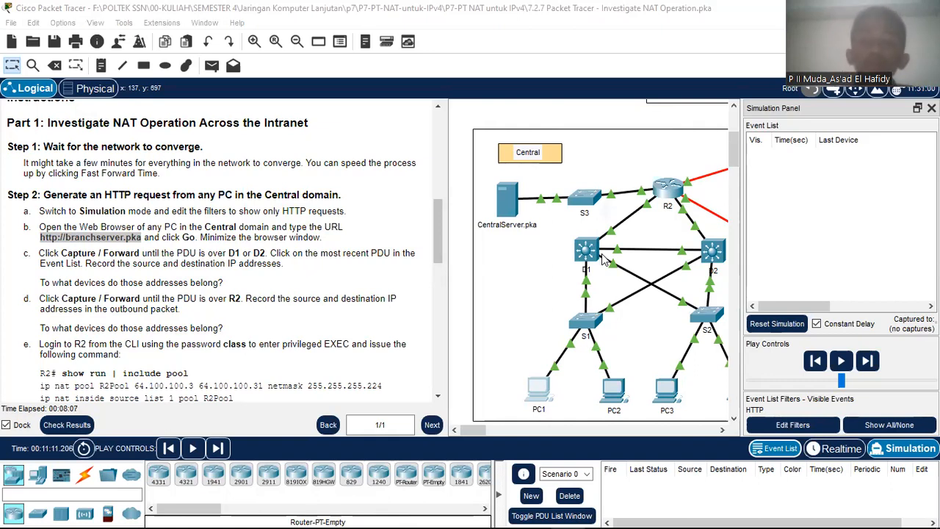
left_click(752, 103)
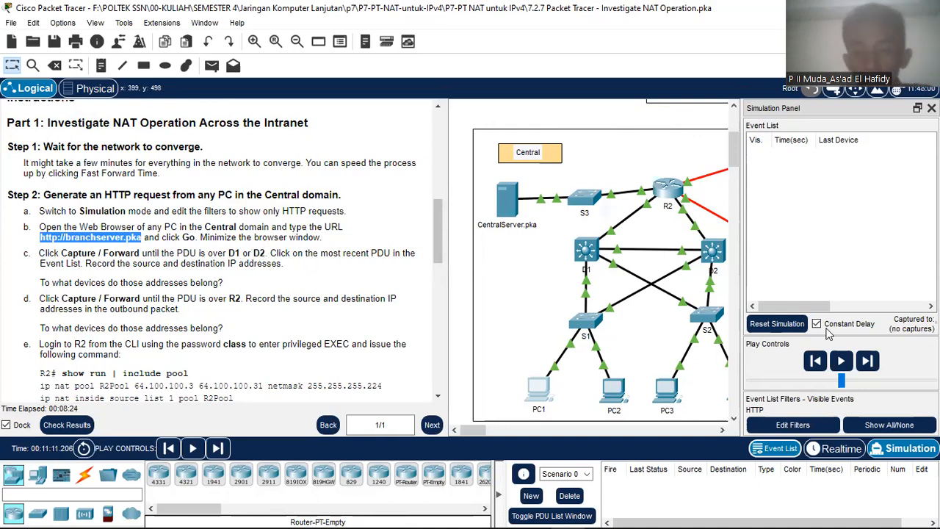
- Capture the HTTP request forward event by event from PC1 through S1 until the PDU is over D1
left_click(870, 368)
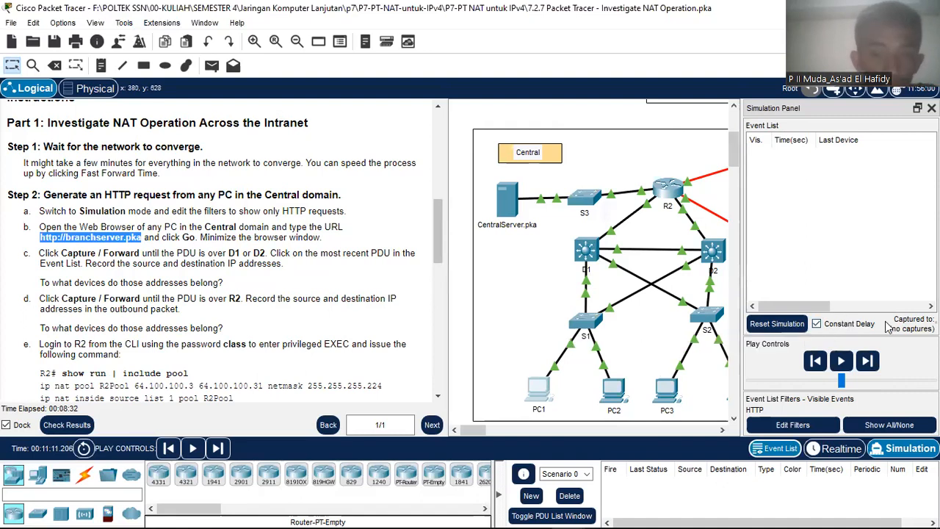
left_click(869, 363)
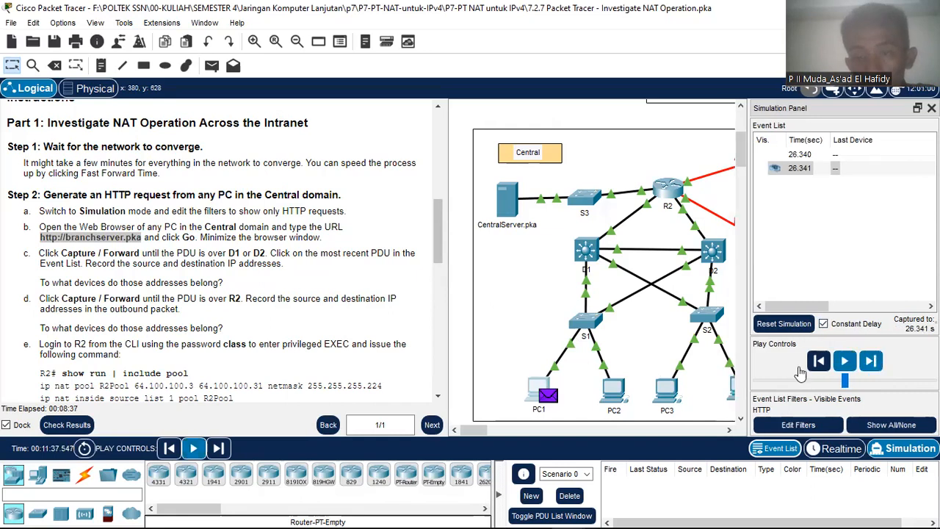
left_click(871, 366)
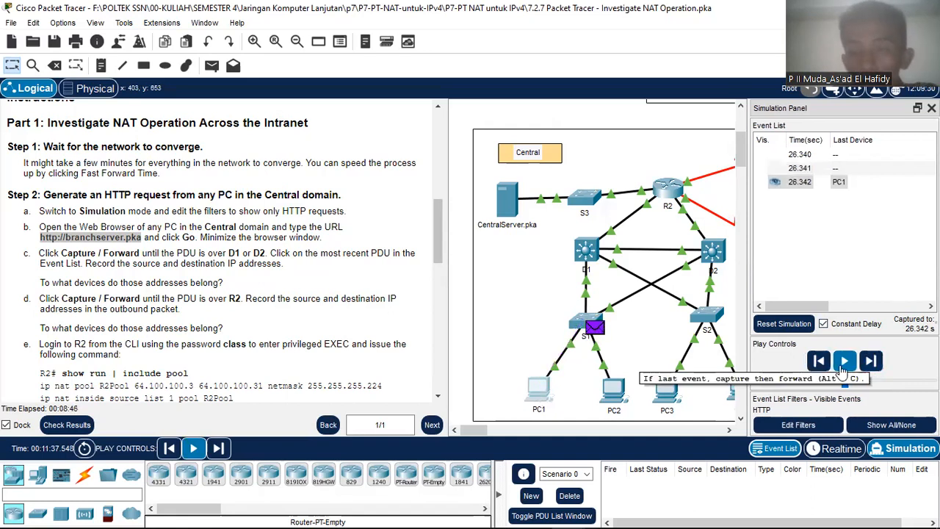
left_click(873, 366)
left_click(873, 366)
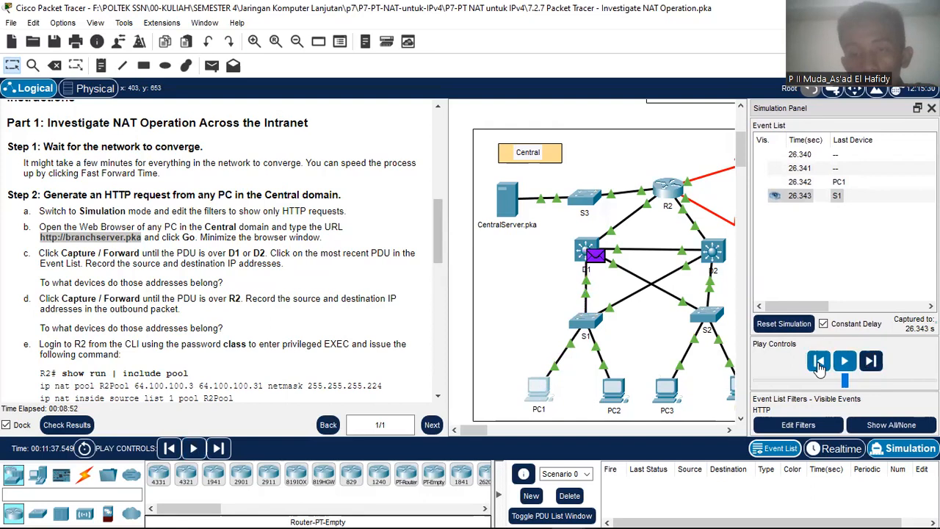
- Step back to the first captured event and replay the HTTP request forward from PC1 through S1 until the PDU is over D1
left_click(819, 361)
left_click(871, 360)
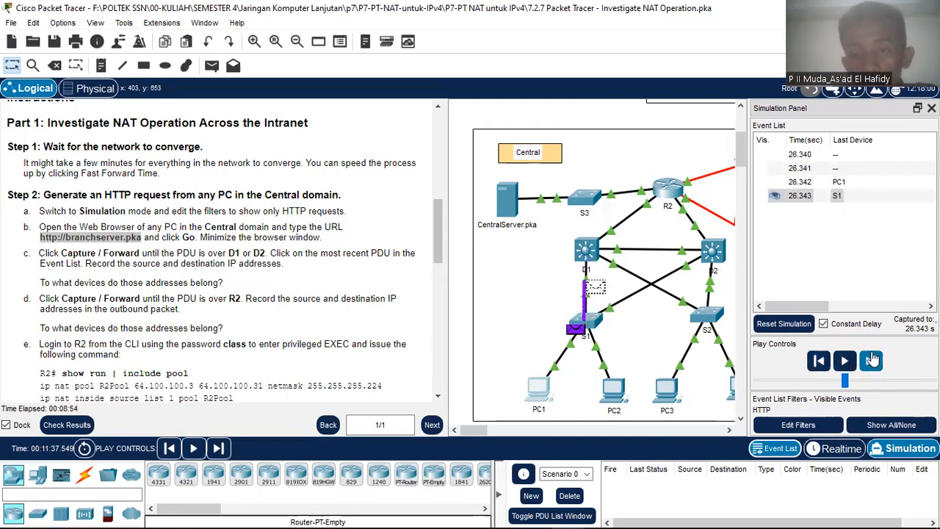
left_click(819, 361)
left_click(820, 361)
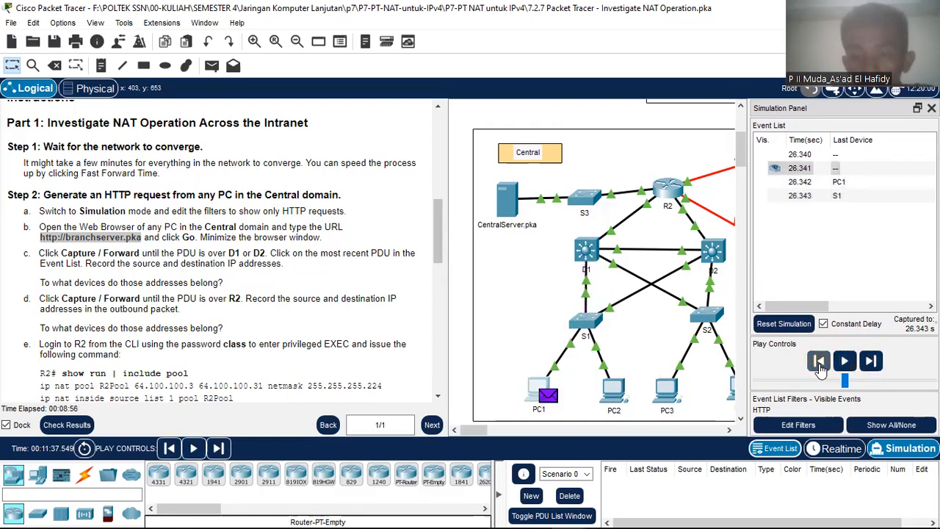
left_click(819, 361)
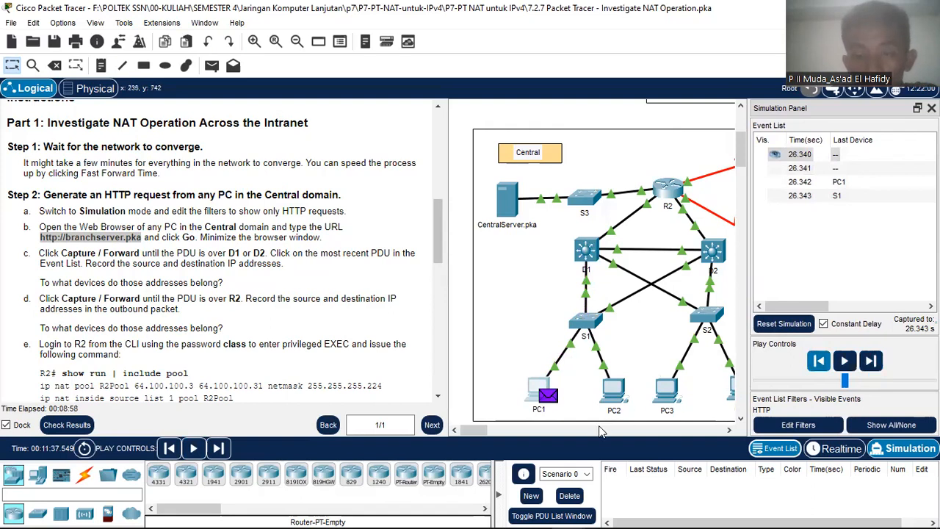
left_click(871, 363)
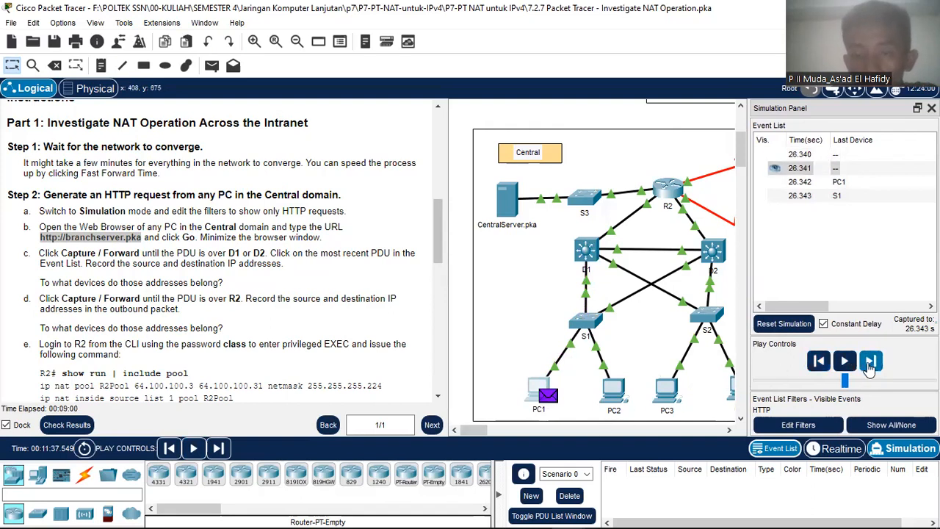
left_click(873, 368)
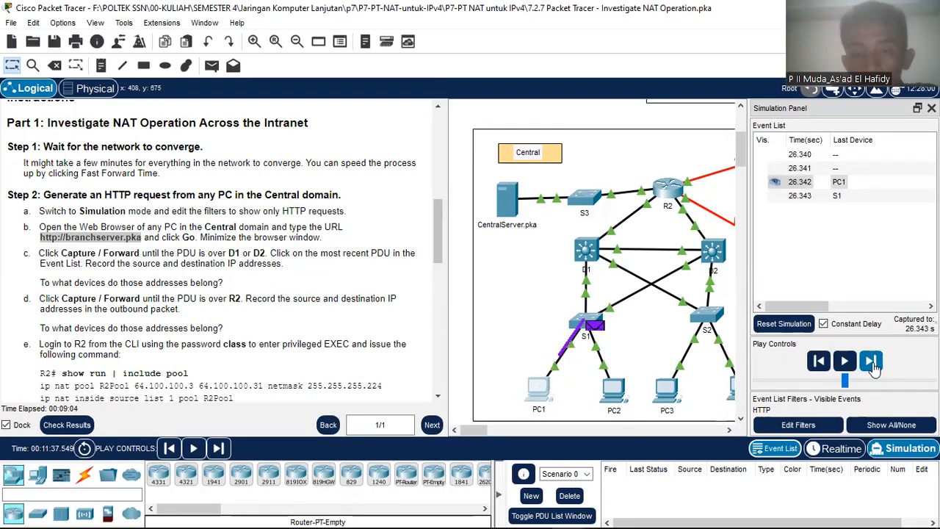
left_click(874, 368)
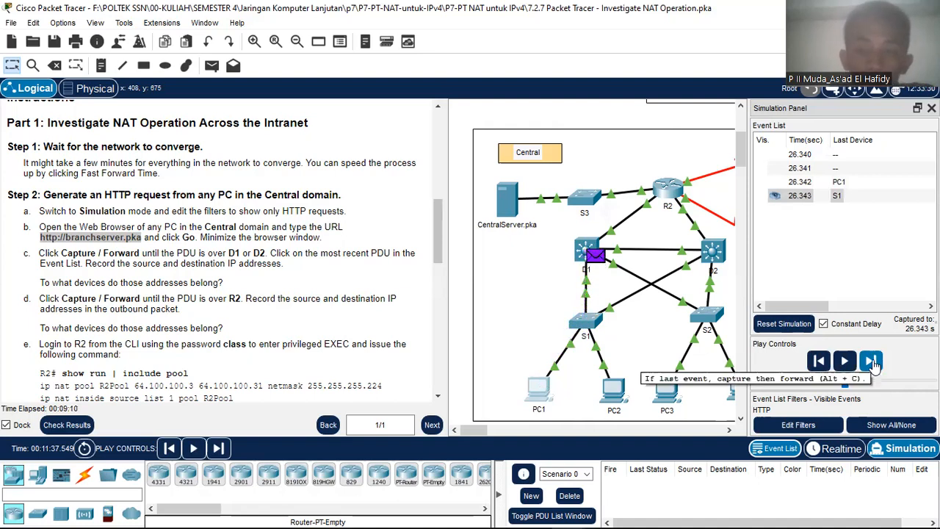
- Capture one more event, step back to the PDU over D1, and inspect its Layer 3 source and destination IP addresses
left_click(874, 364)
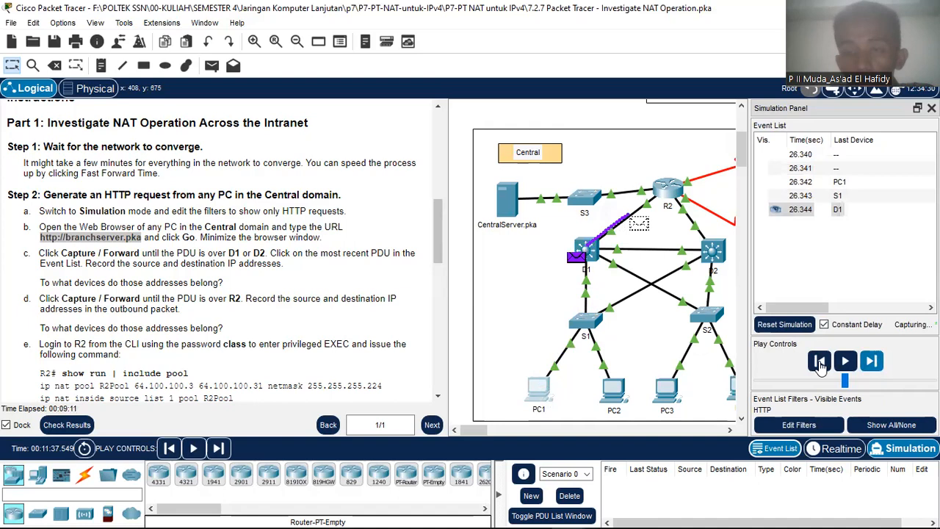
left_click(820, 362)
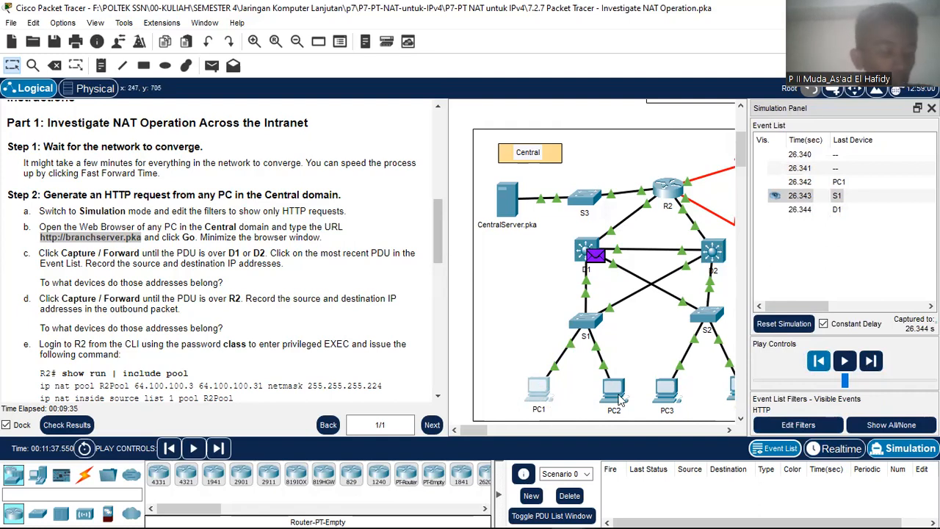
mouse_move(621, 399)
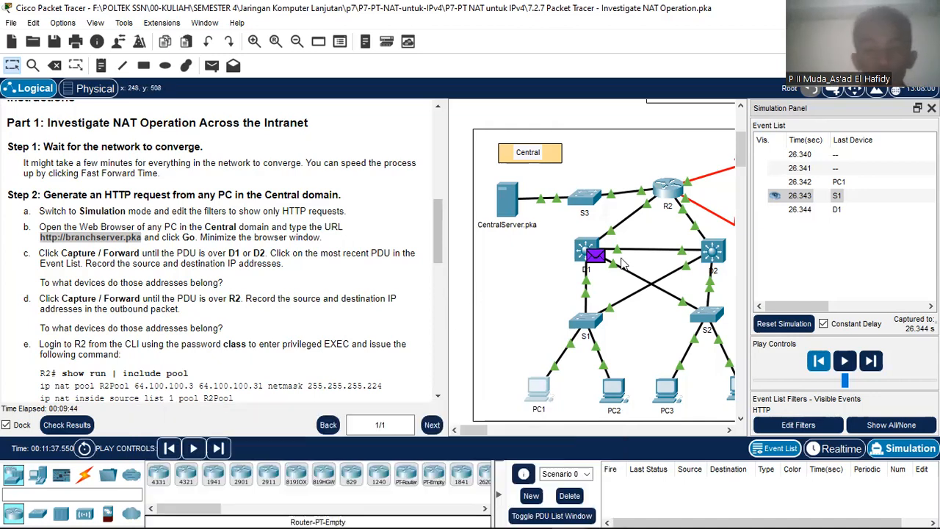
left_click(596, 255)
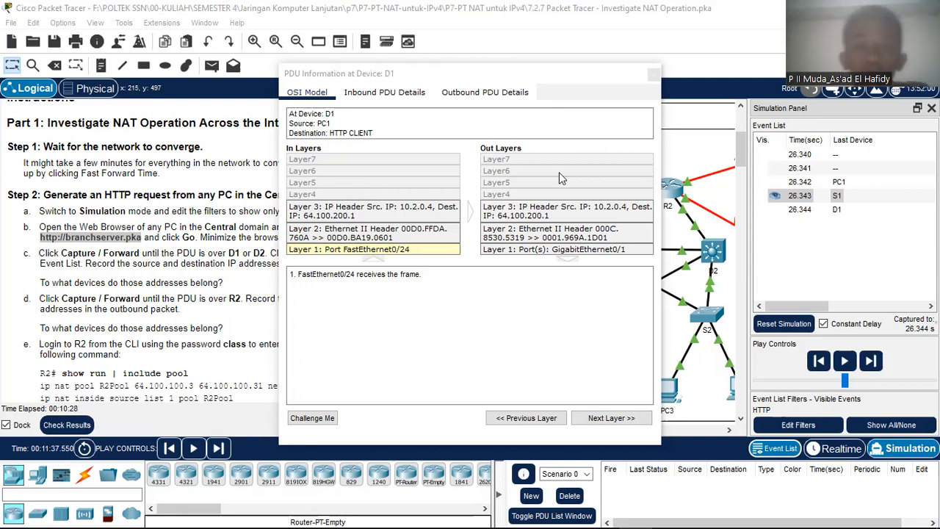
left_click(384, 210)
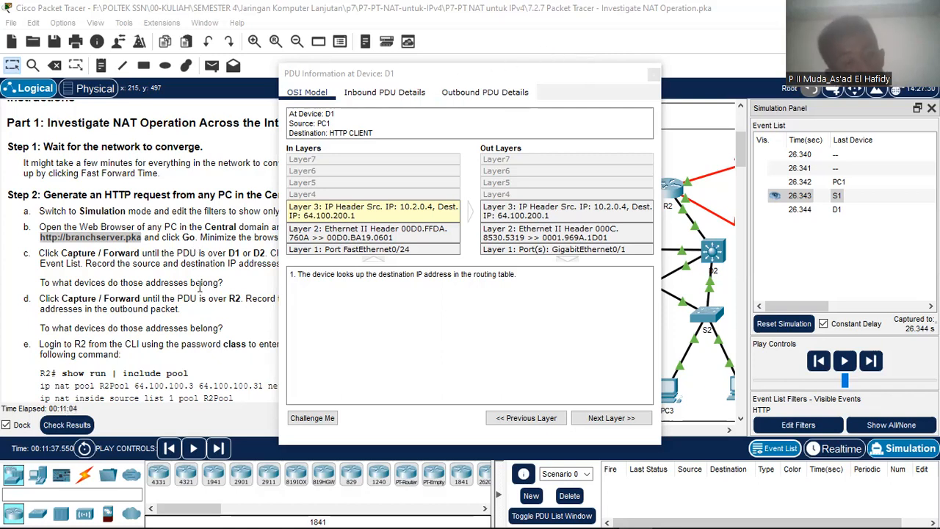
left_click(653, 77)
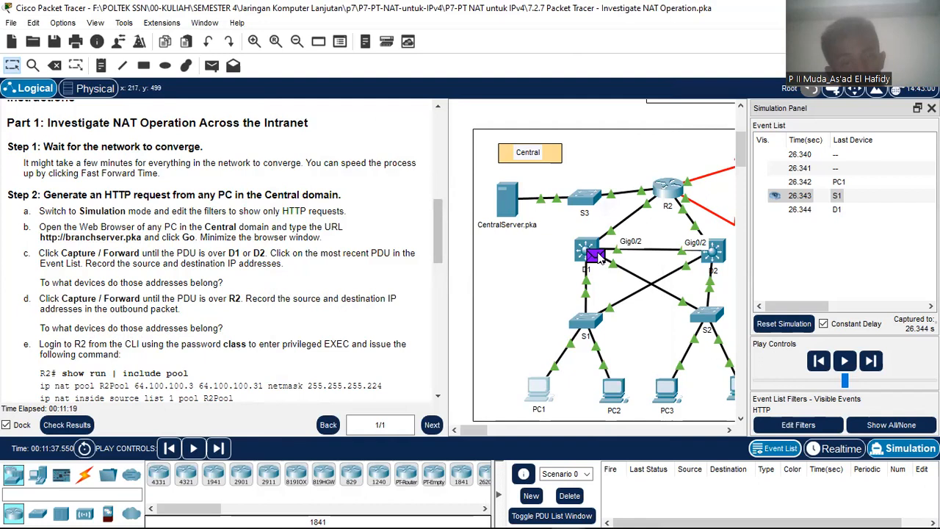
- Reopen the PDU information at D1, check its OSI model, inbound and outbound details, and close it
left_click(596, 257)
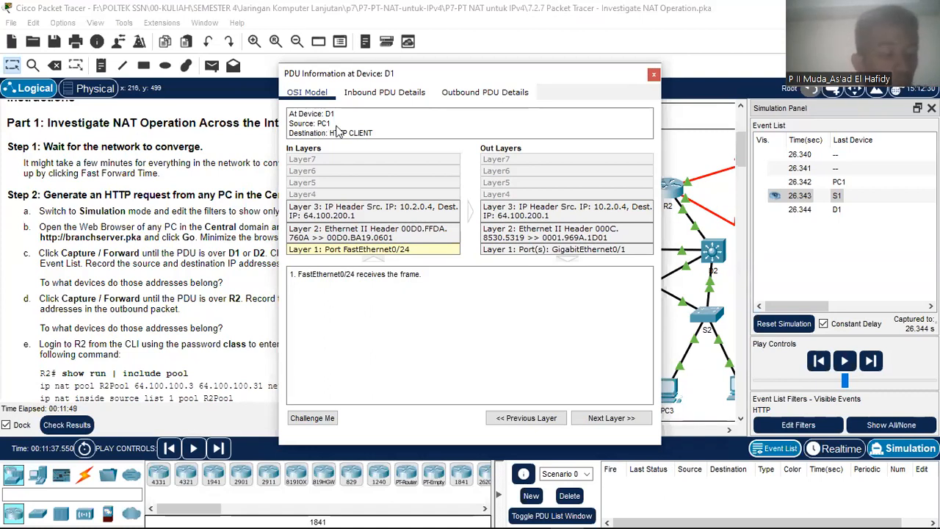
left_click(403, 94)
left_click(500, 94)
left_click(316, 94)
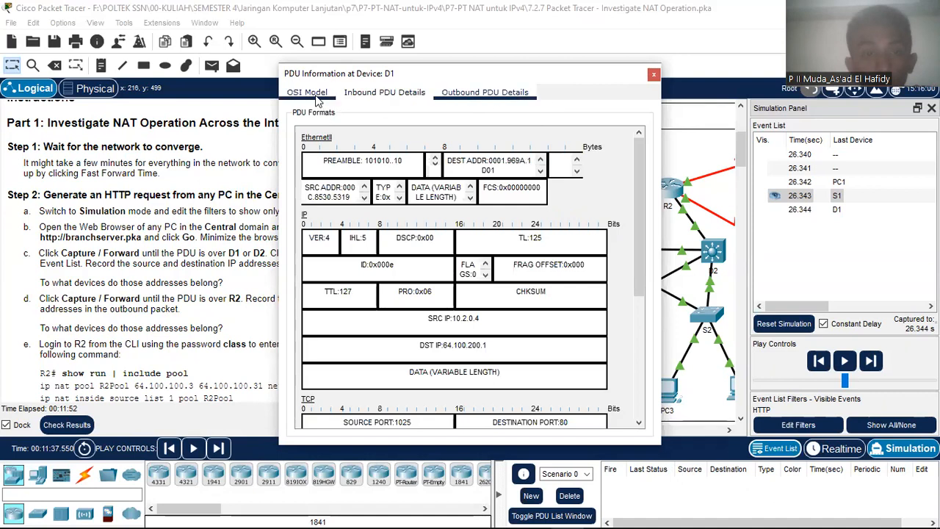
left_click(656, 73)
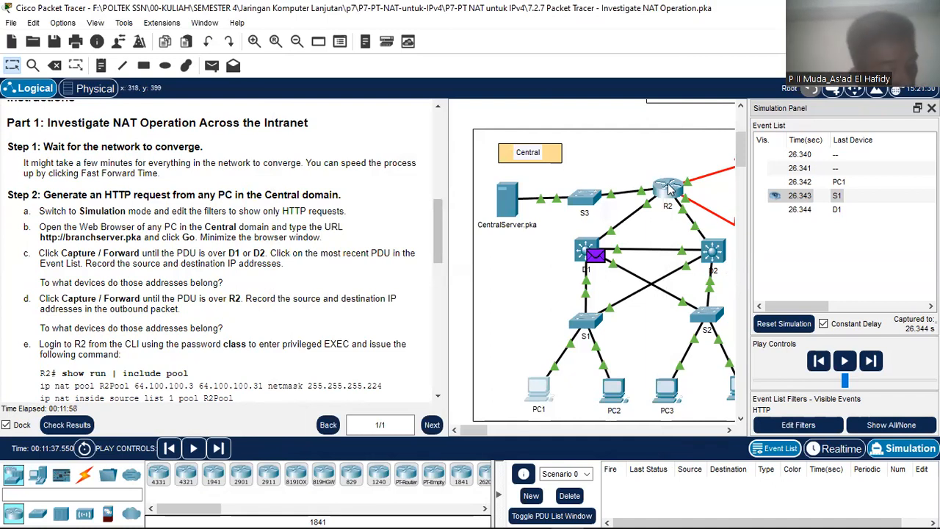
- Forward the PDU to R2, inspect the source and destination IP addresses of its inbound and outbound packets, and close the PDU information
mouse_move(670, 190)
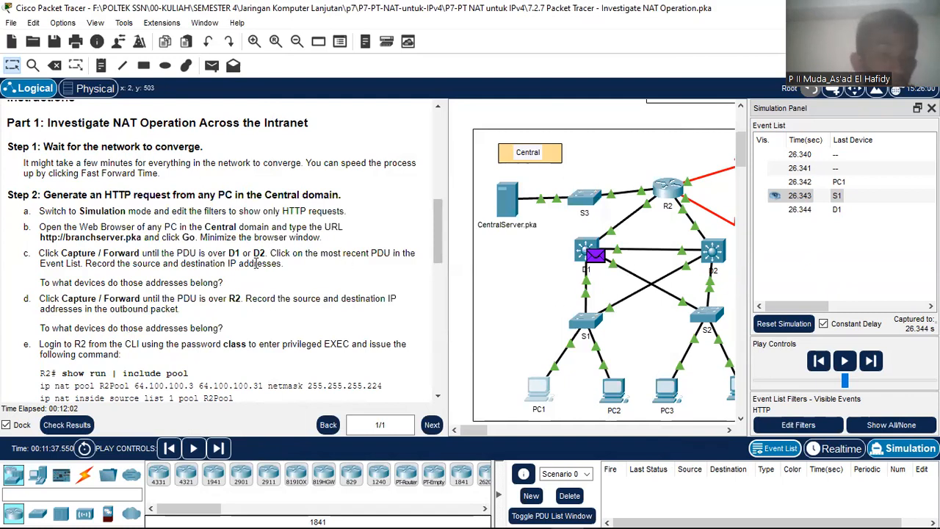
scroll(256, 265, "down", 1)
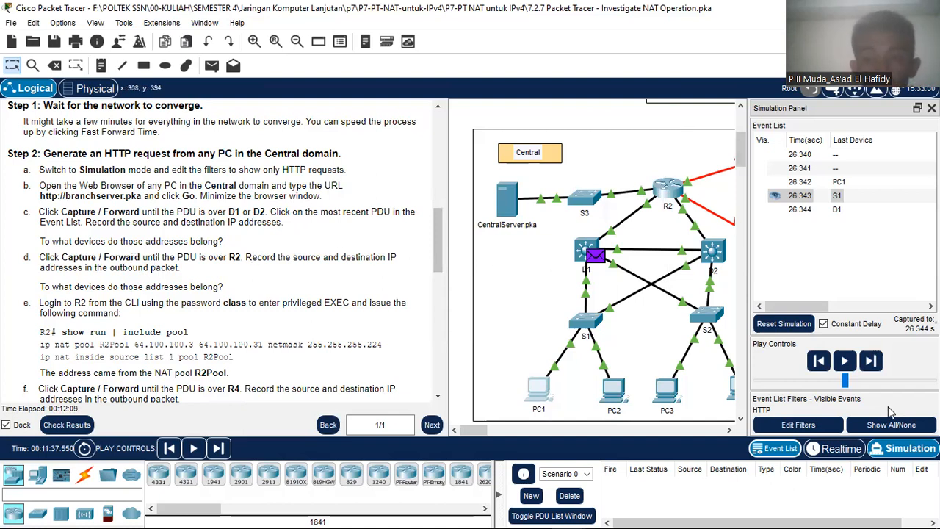
left_click(872, 361)
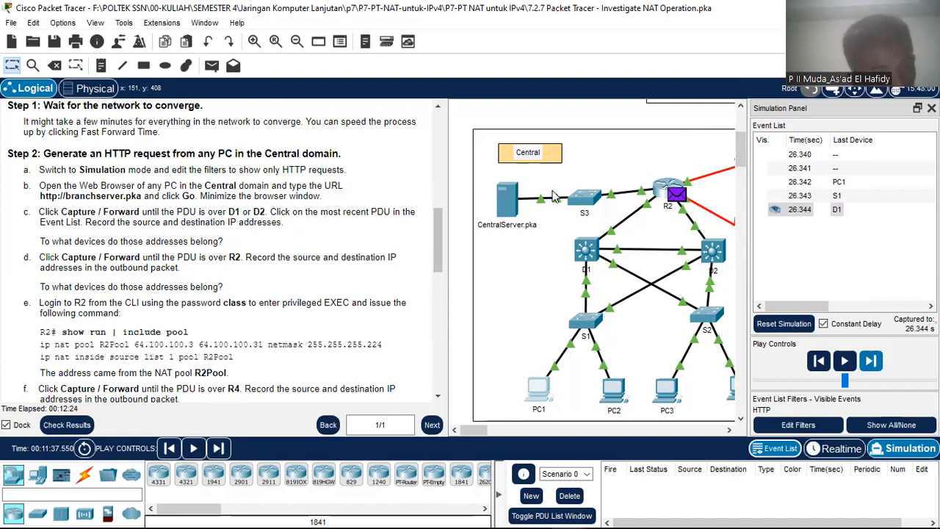
left_click(678, 195)
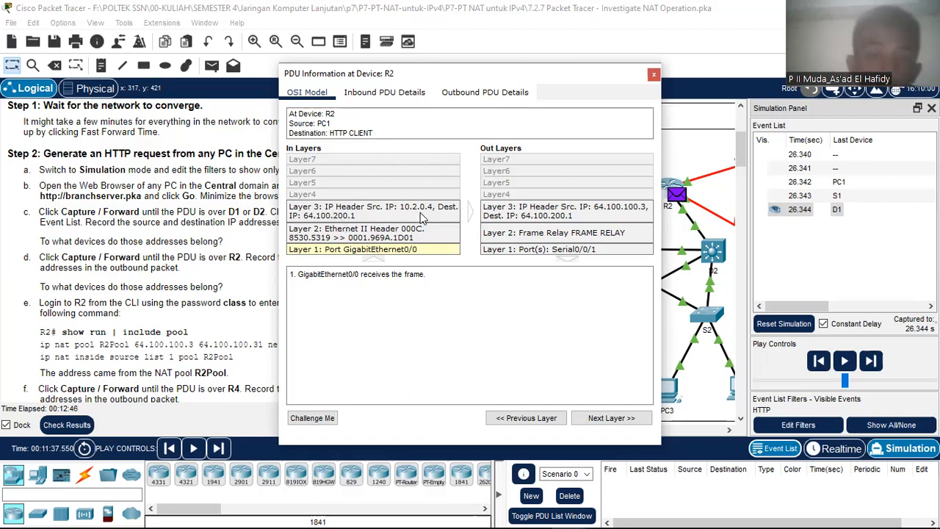
left_click(649, 513)
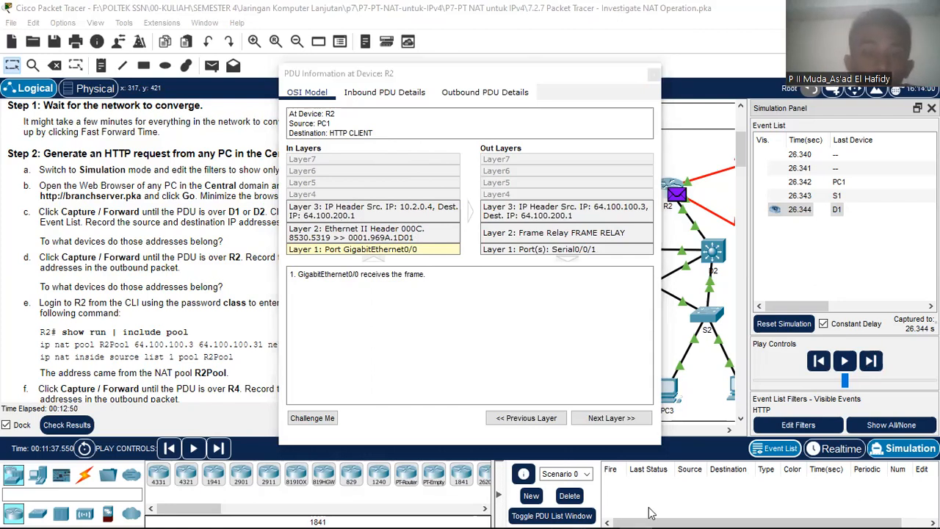
left_click(573, 311)
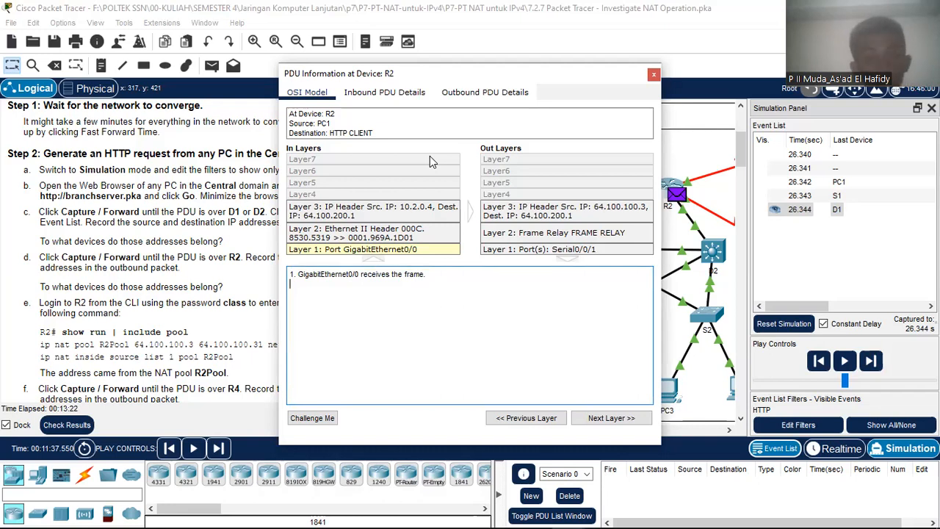
left_click(653, 77)
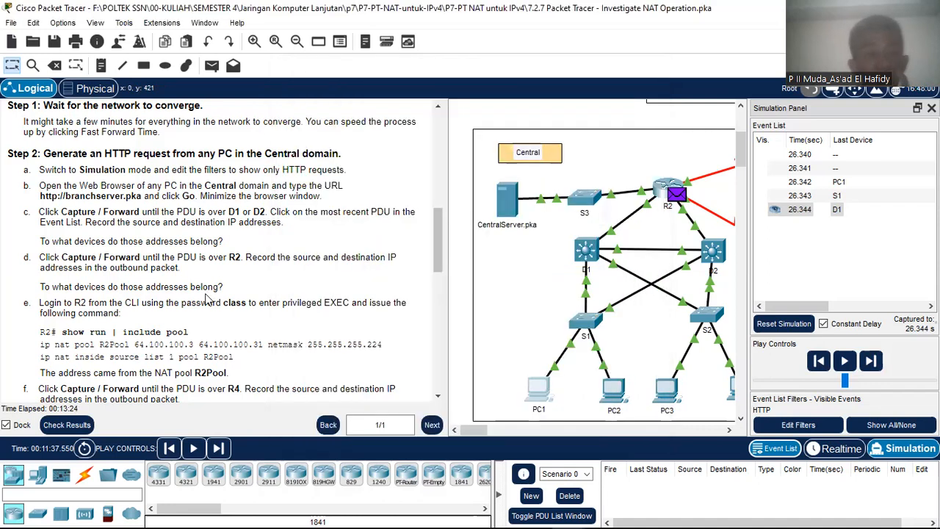
- Read on in the Step 2 instructions and recheck the outbound packet's IP addresses at R2
scroll(208, 282, "down", 1)
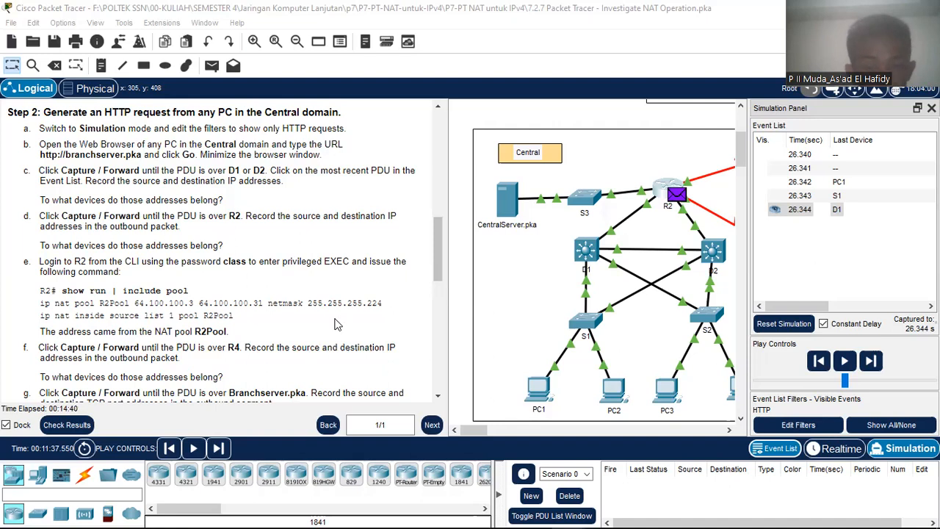
left_click(676, 199)
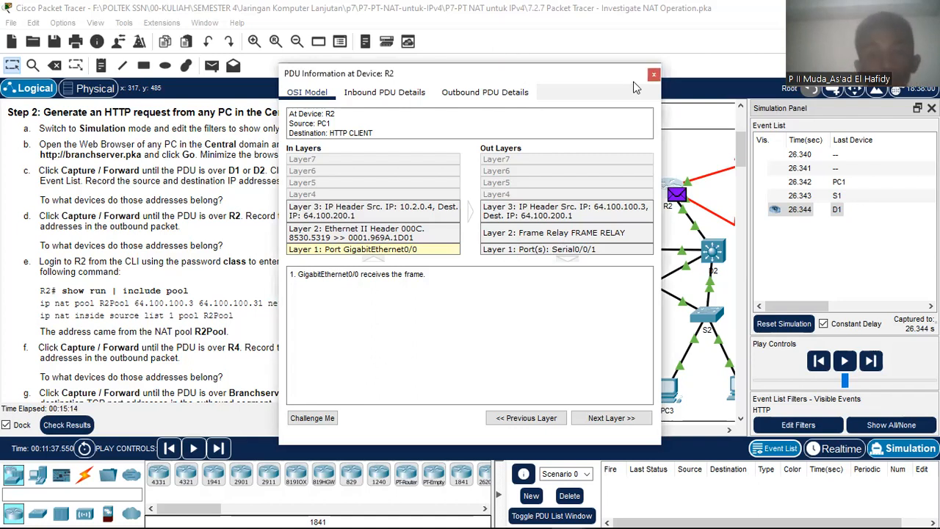
left_click(654, 74)
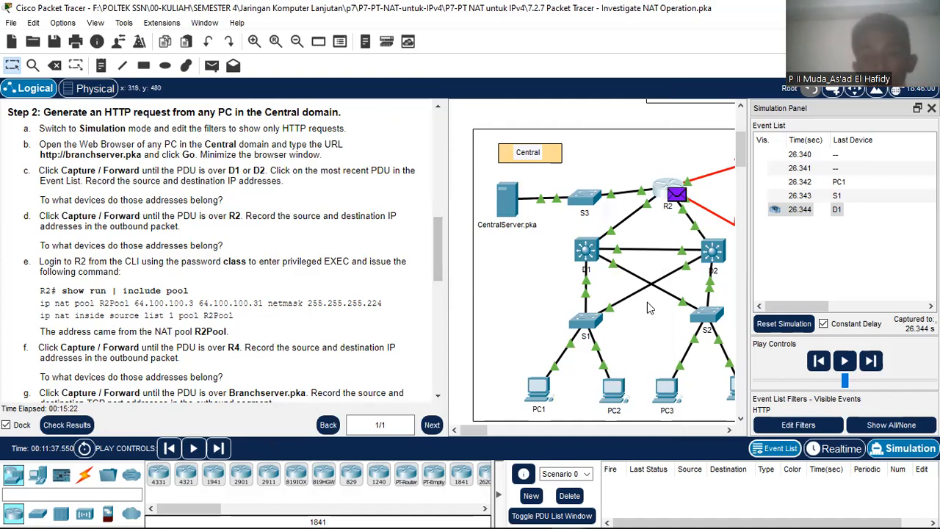
- Capture the PDU forward from R2 through the Intranet cloud until it is over R4
left_click_drag(479, 432, 499, 433)
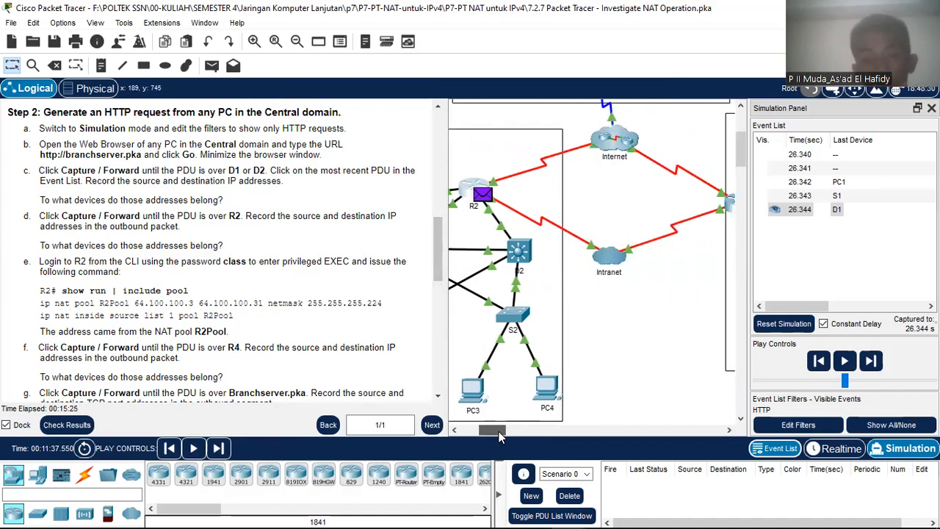
left_click(872, 362)
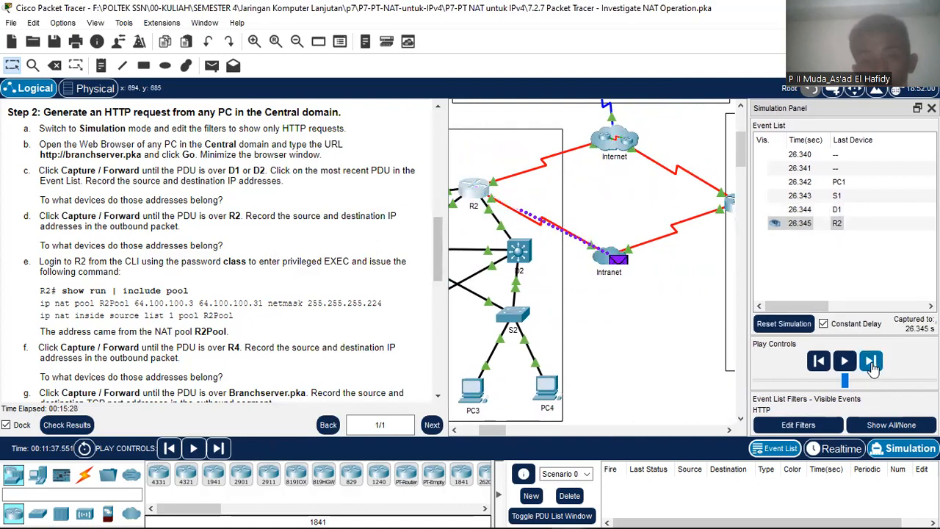
left_click(872, 361)
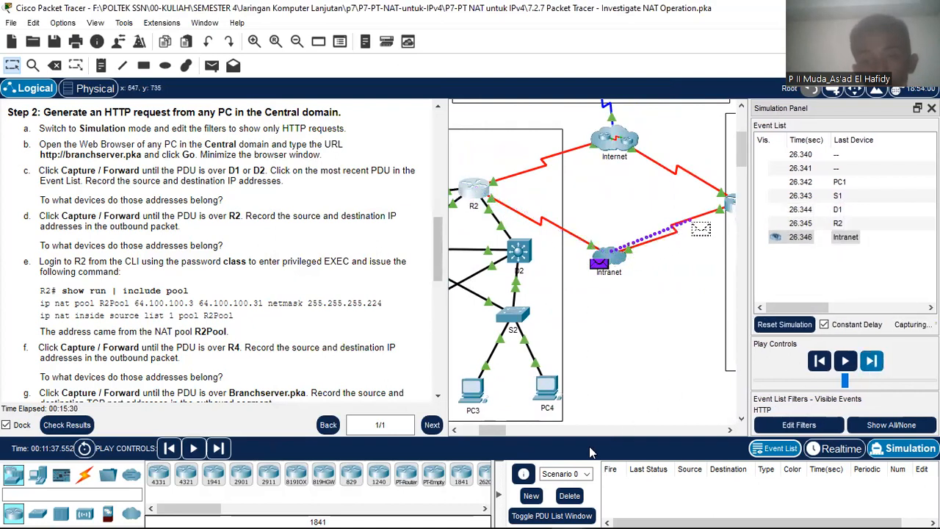
left_click_drag(492, 430, 504, 430)
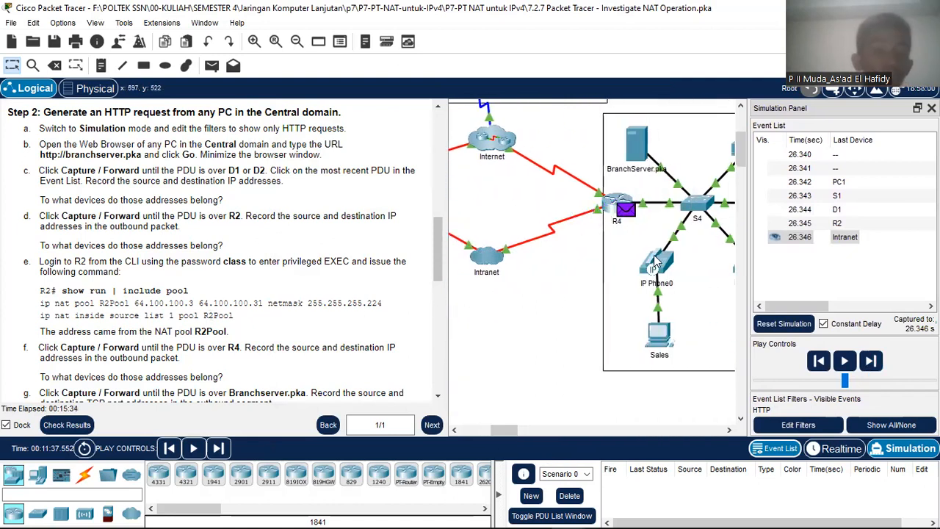
- Inspect the PDU's inbound and outbound IP addresses at R4 and compare them with the addressing table beside the PDU information window
left_click(626, 210)
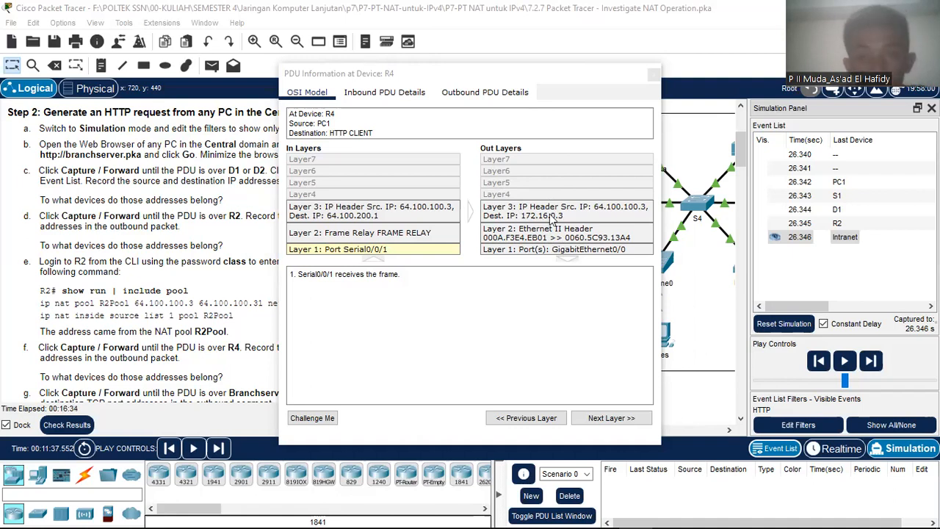
scroll(168, 216, "up", 10)
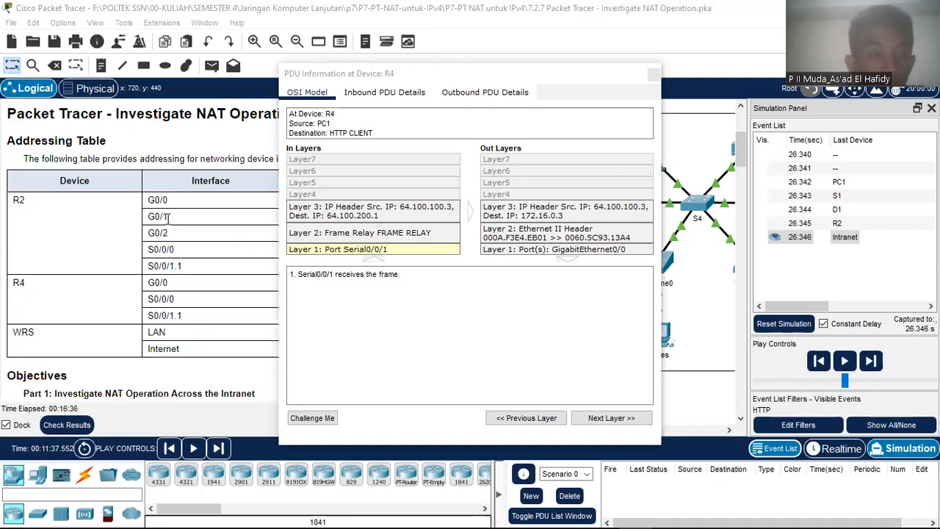
scroll(168, 216, "down", 1)
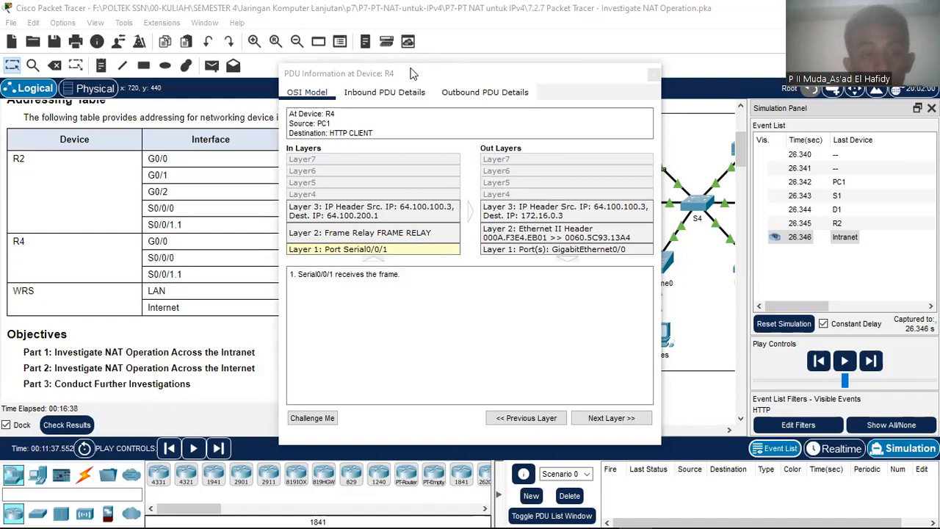
left_click_drag(412, 74, 518, 61)
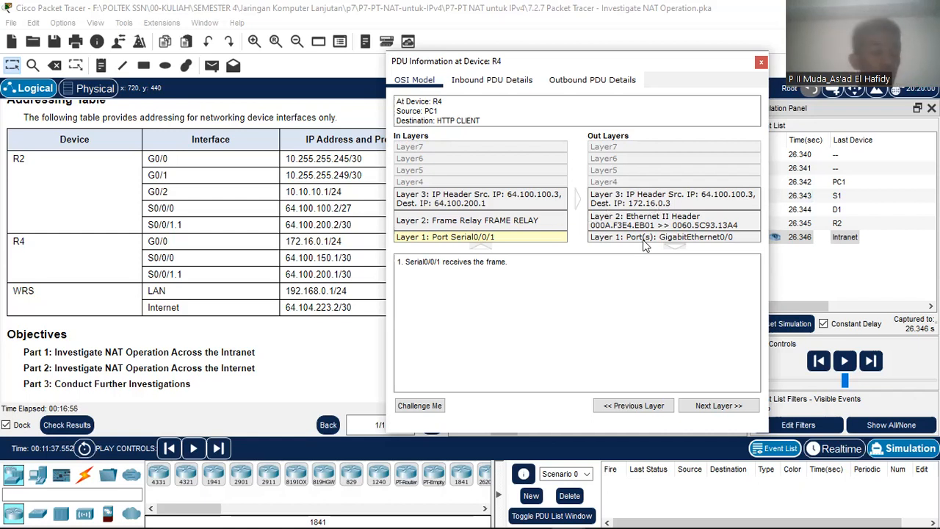
left_click(681, 238)
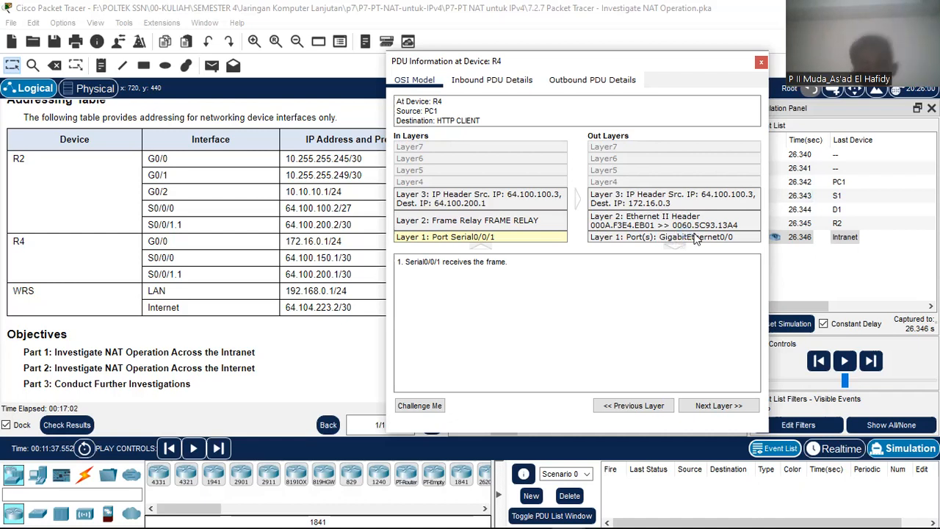
key("alt+Tab")
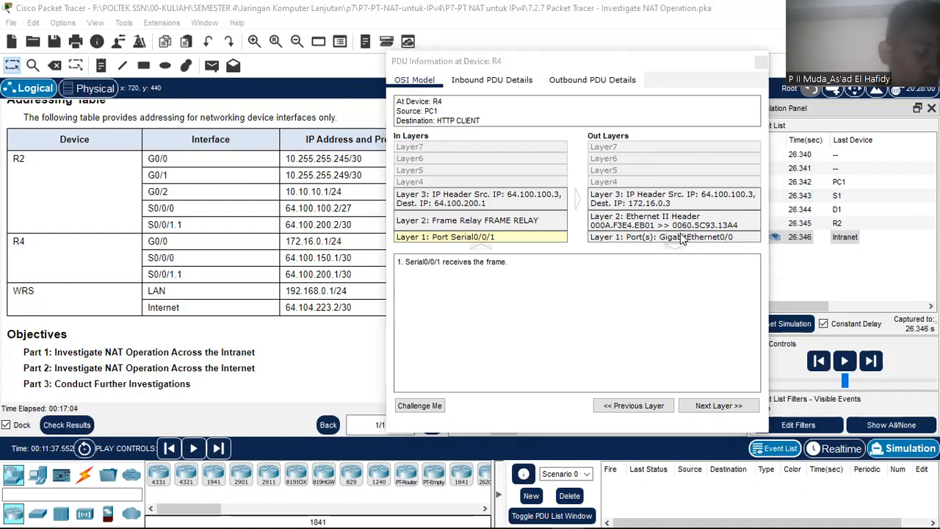
- Read ahead in the lab instructions through Part 3, return to items f to i, and close the PDU information at R4
scroll(279, 230, "down", 5)
scroll(279, 230, "down", 10)
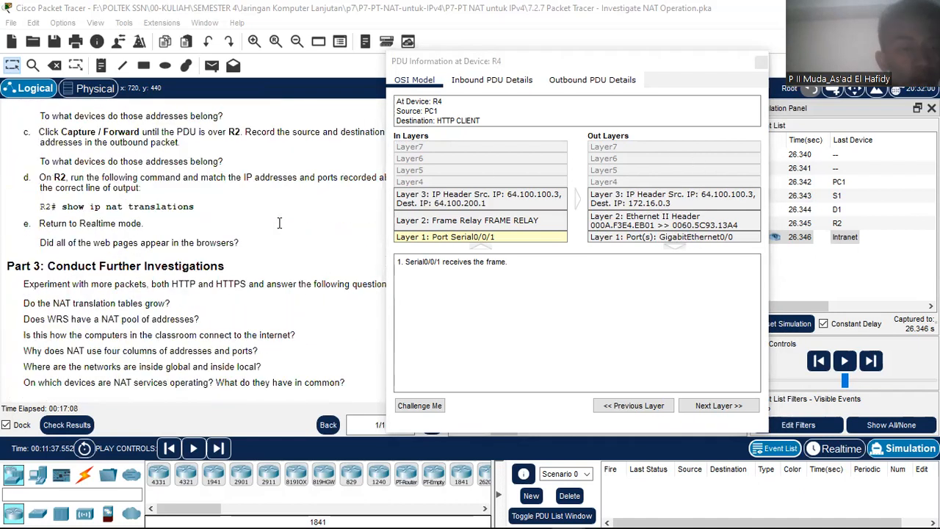
scroll(279, 223, "up", 1)
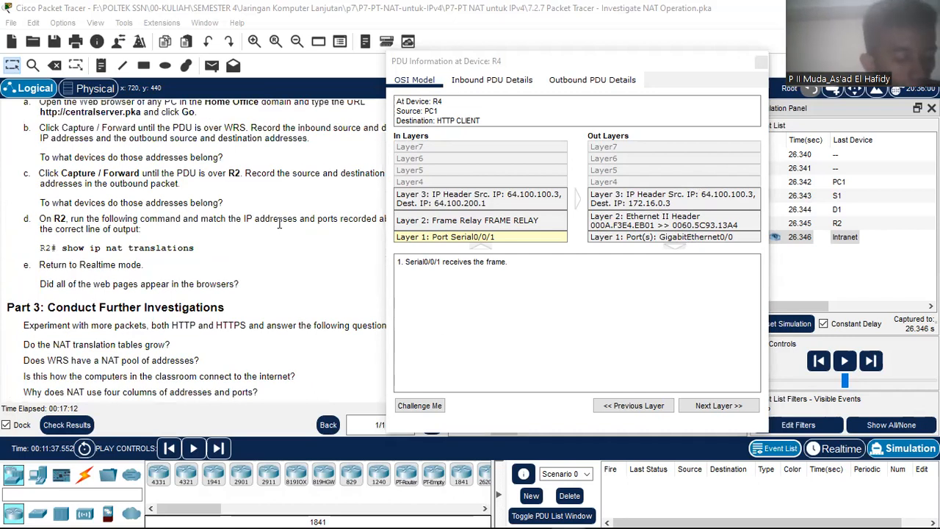
scroll(151, 247, "up", 1)
scroll(151, 247, "down", 2)
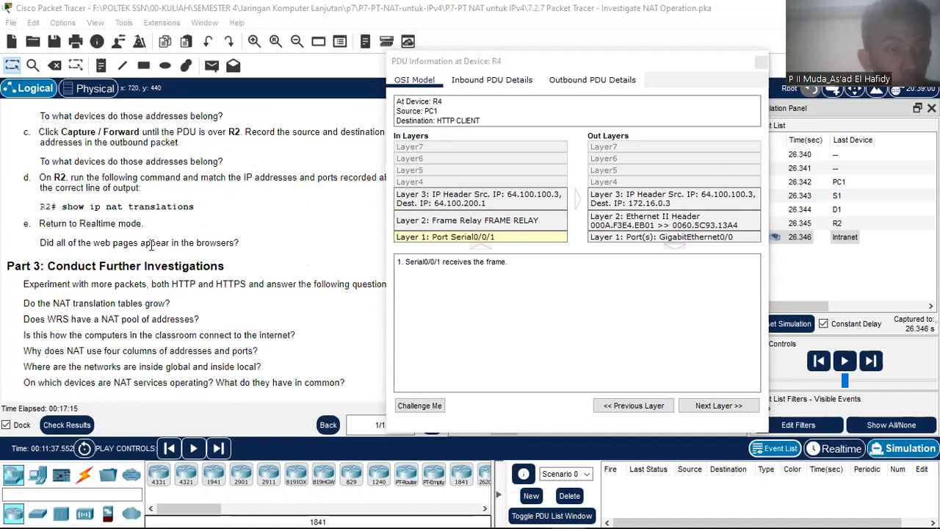
scroll(151, 247, "up", 10)
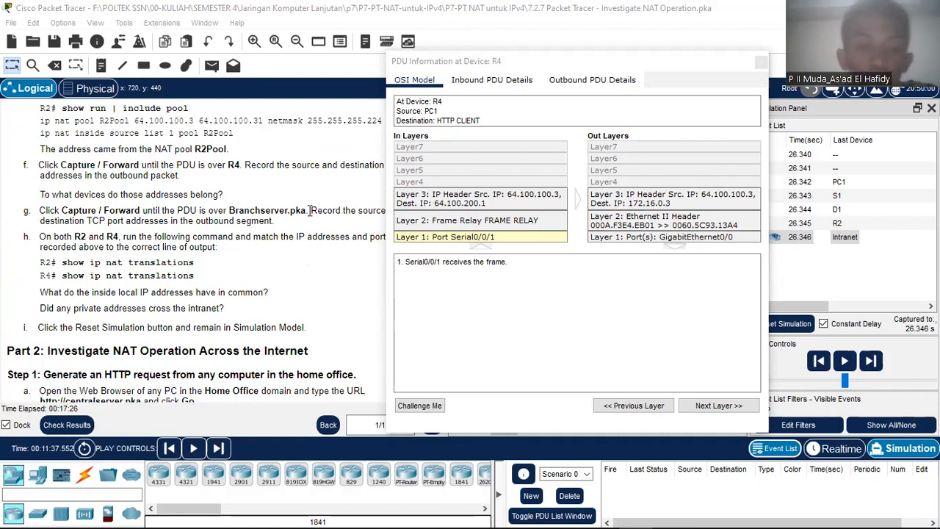
left_click(763, 64)
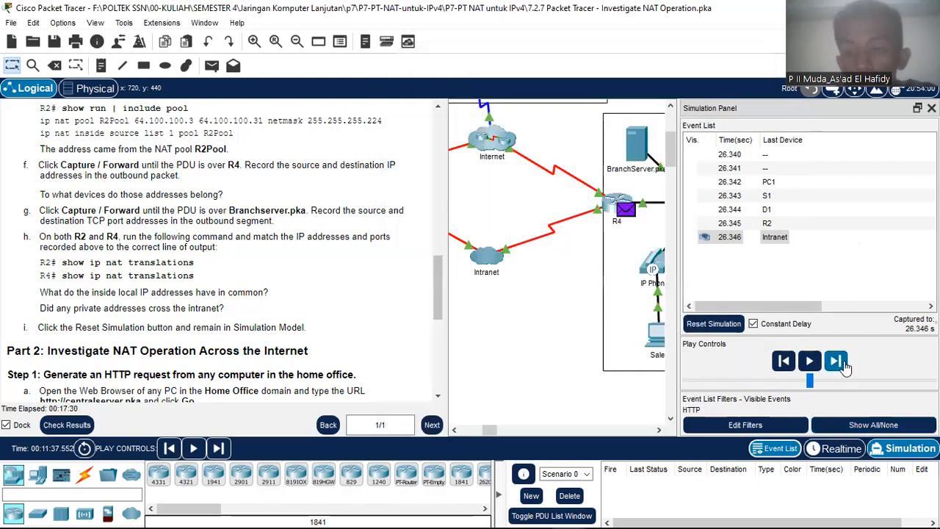
- Capture the PDU forward from R4 through S4 until it is over BranchServer.pka
left_click(836, 360)
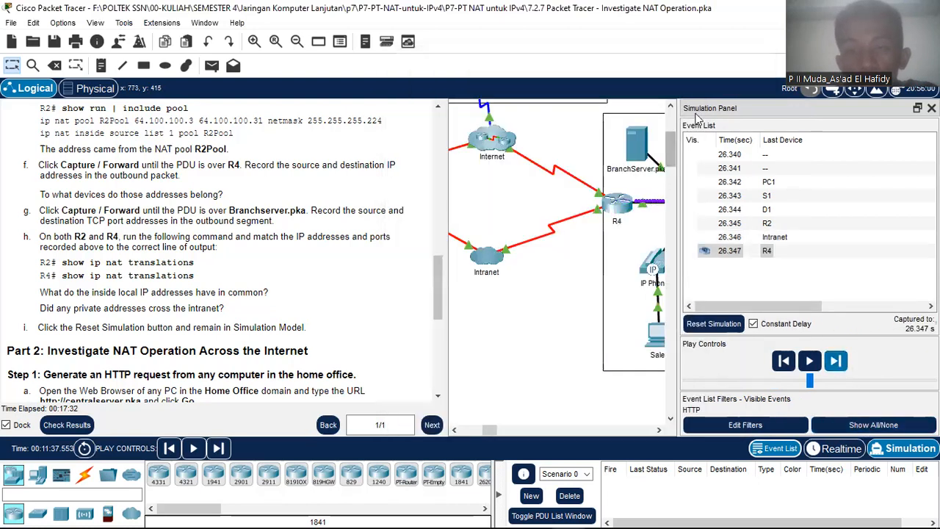
left_click(504, 428)
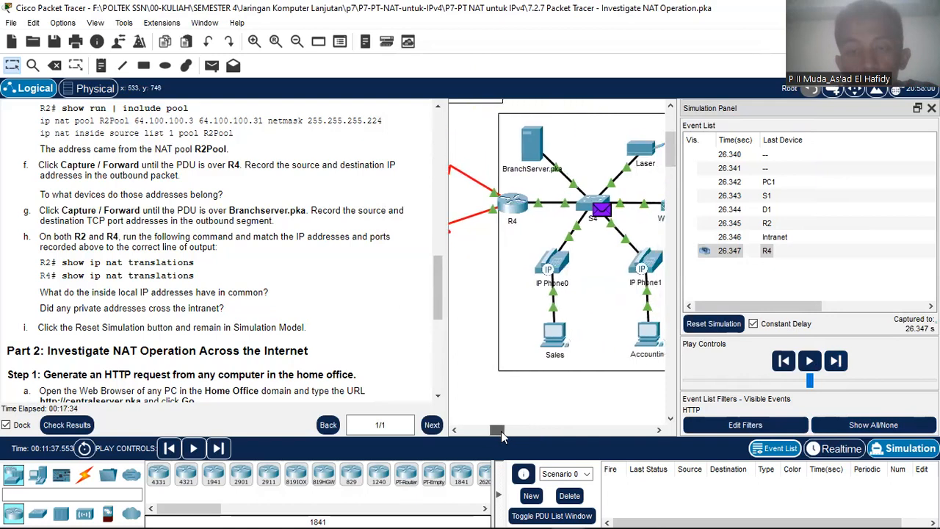
left_click(836, 360)
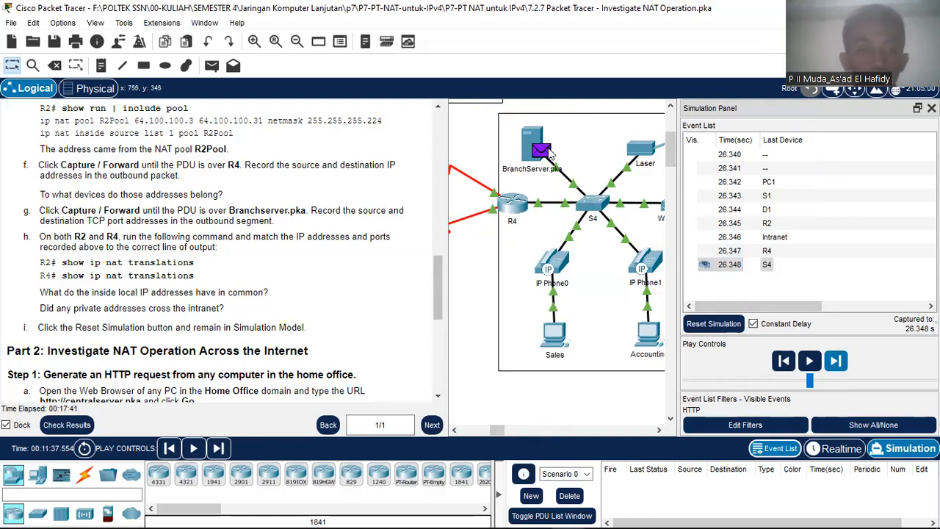
- Inspect the PDU's inbound and outbound TCP ports and IP addresses at BranchServer.pka, and close the PDU information
left_click(548, 149)
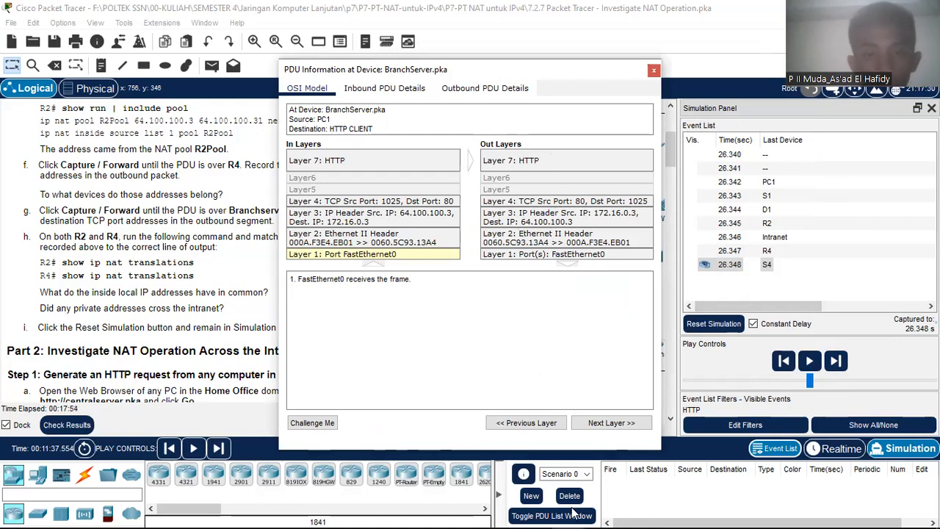
left_click(621, 512)
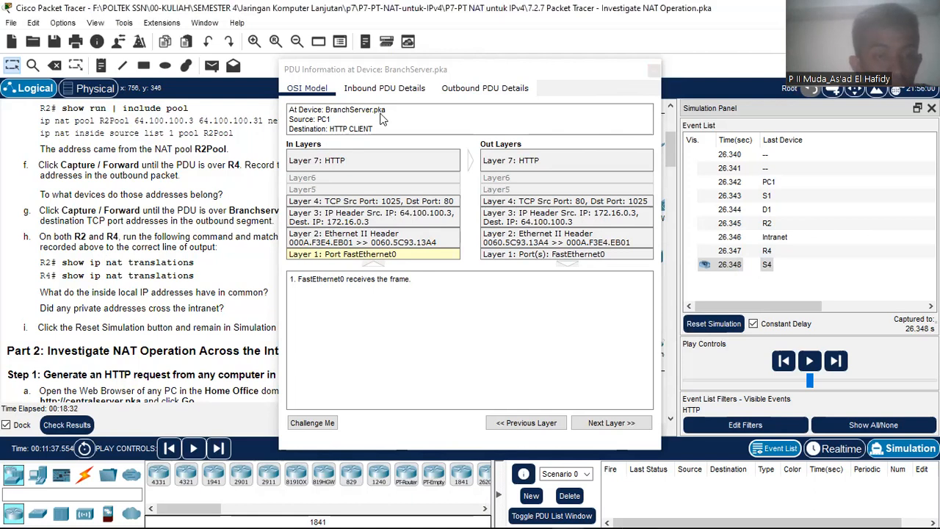
left_click_drag(393, 74, 548, 55)
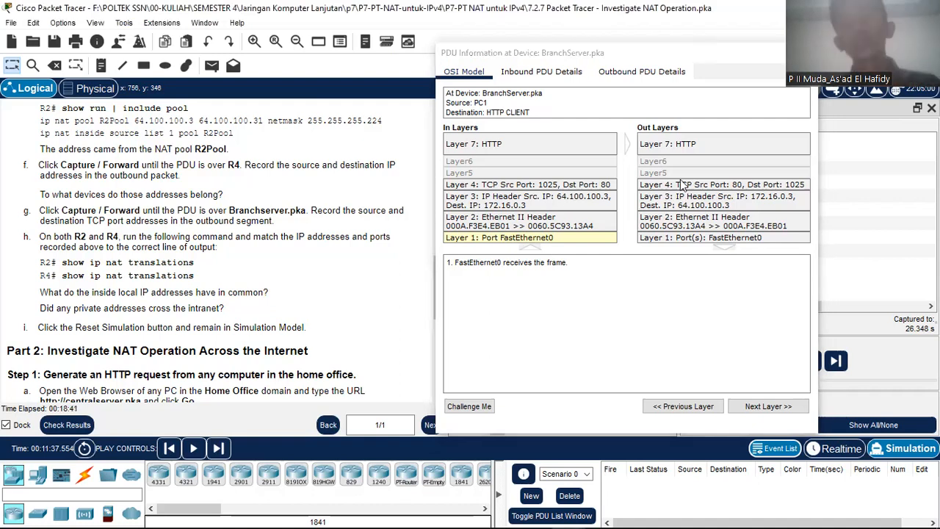
left_click(802, 53)
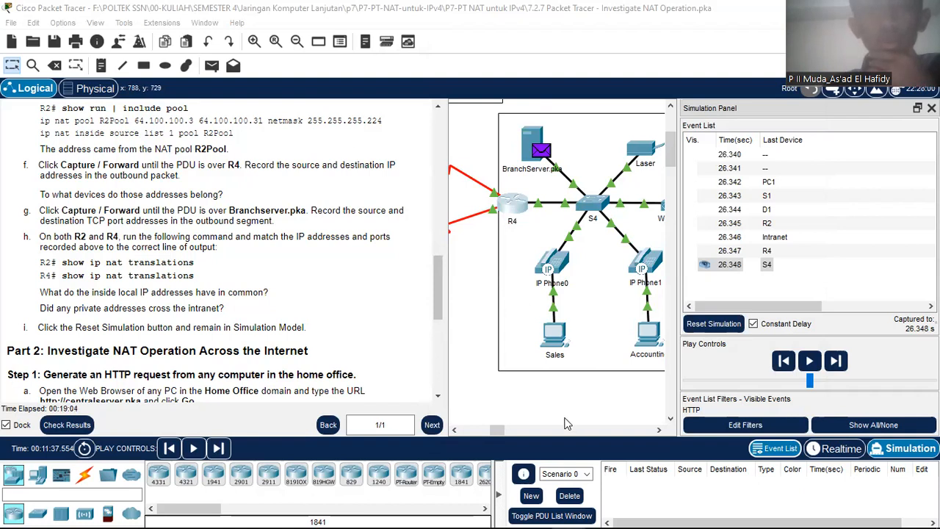
- Capture BranchServer.pka's reply forward through R4, R2, D1 and S1, and reset the simulation
left_click_drag(497, 434, 477, 434)
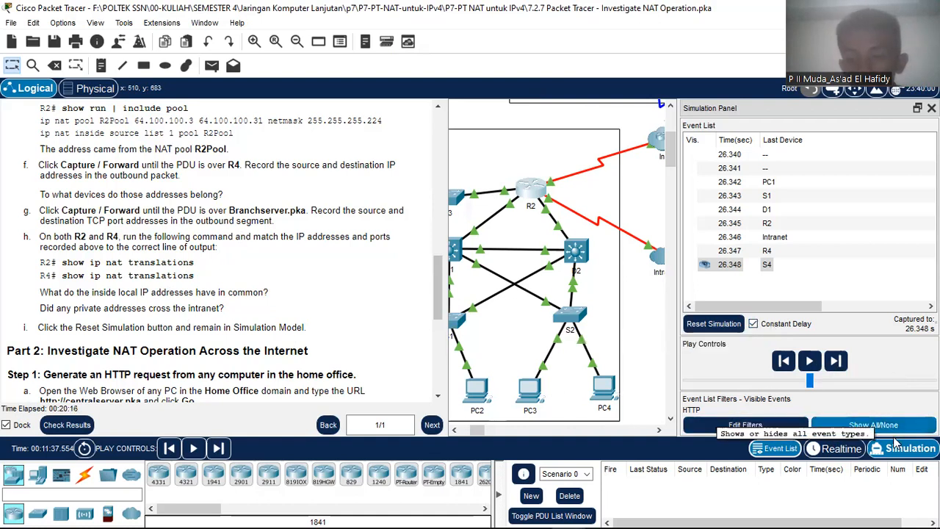
left_click(836, 361)
left_click(835, 361)
left_click(835, 360)
left_click(835, 361)
left_click(835, 361)
left_click(835, 361)
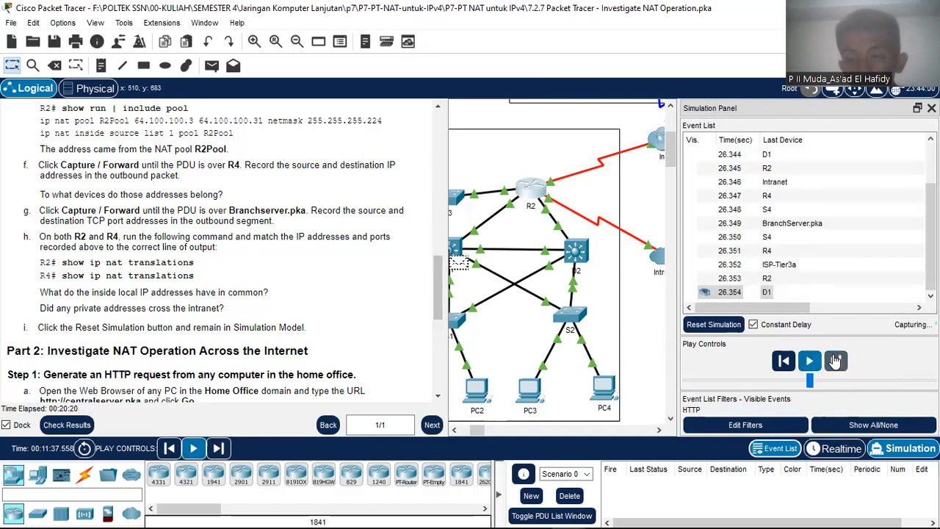
left_click(835, 361)
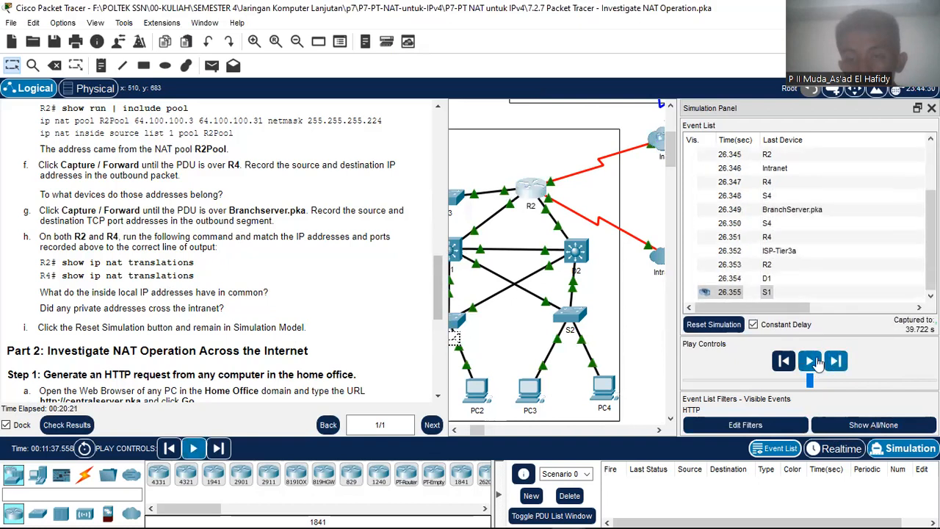
left_click(726, 330)
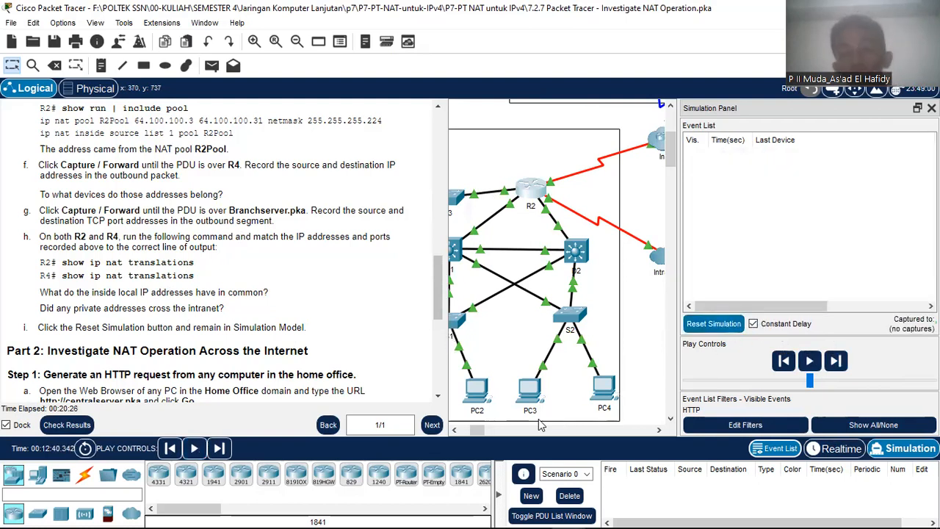
- Read the Part 2 and Part 3 instructions and return to Part 2, Step 1 on the home office HTTP request
left_click_drag(477, 429, 429, 434)
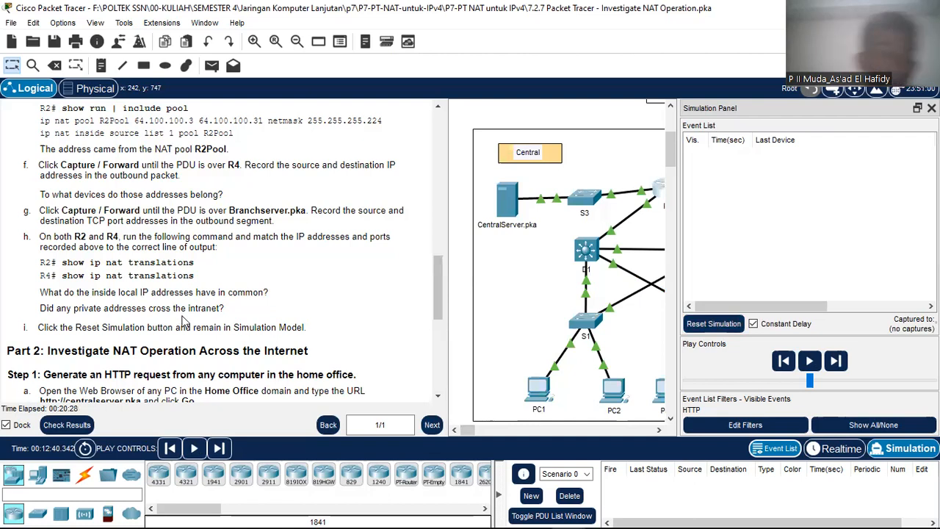
scroll(199, 303, "down", 3)
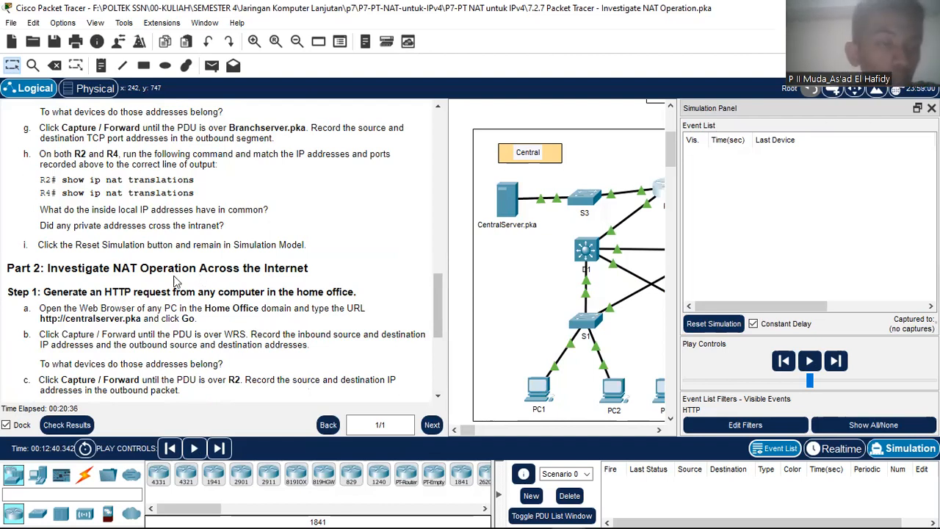
scroll(176, 280, "down", 4)
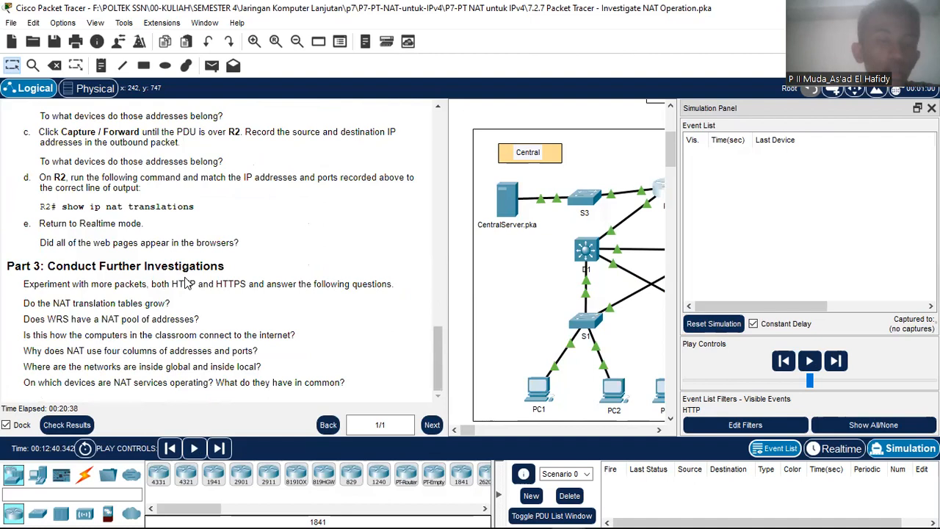
scroll(183, 282, "up", 2)
scroll(185, 282, "up", 1)
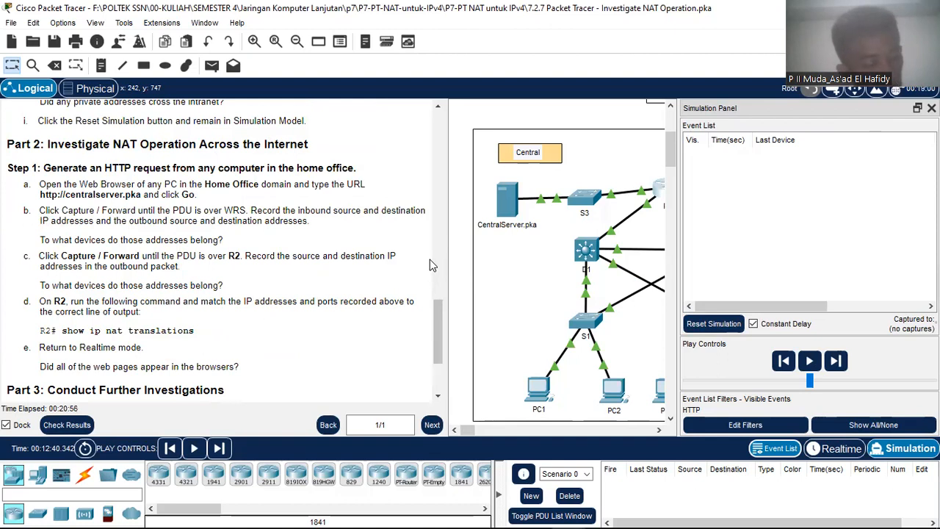
mouse_move(472, 429)
left_mouse_down()
mouse_move(494, 434)
mouse_move(486, 436)
left_mouse_up()
scroll(533, 283, "up", 3)
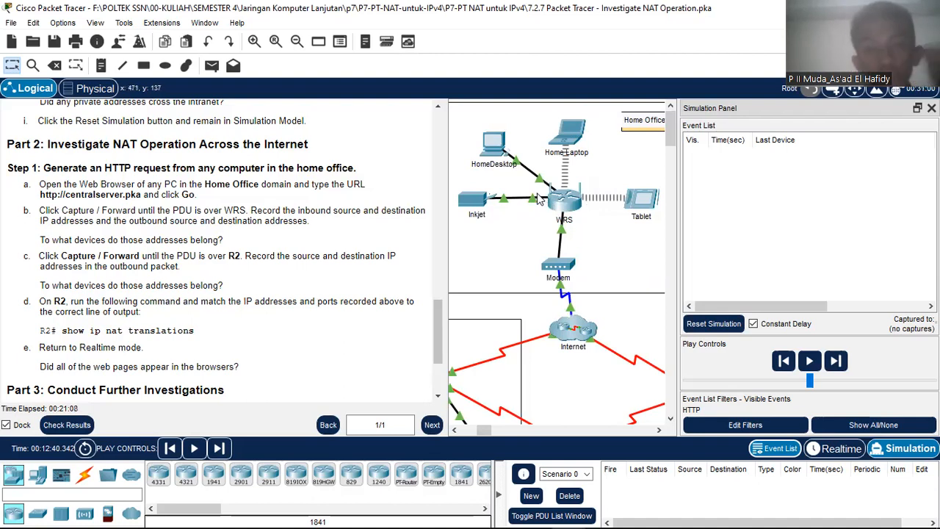
left_click(493, 148)
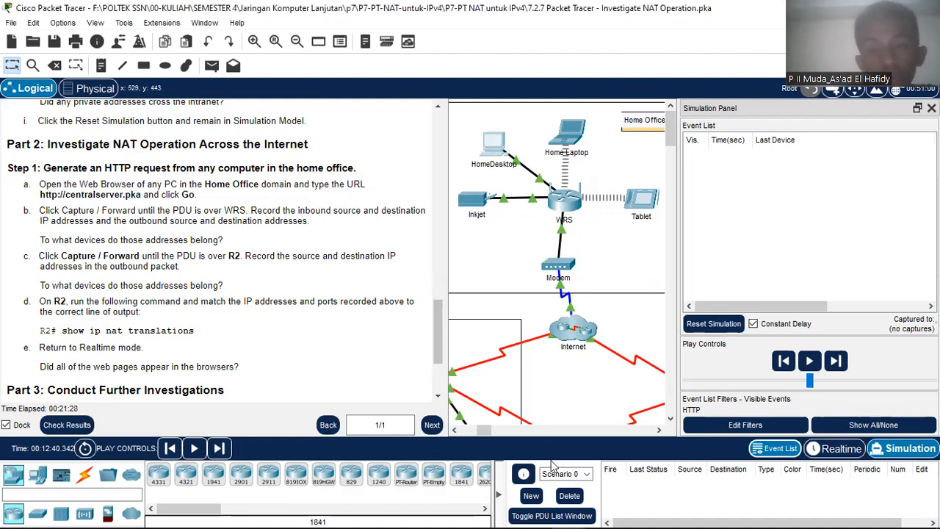
- Capture HomeDesktop's PDU forward until it is over WRS, and inspect its inbound and outbound IP addresses there
left_click(836, 362)
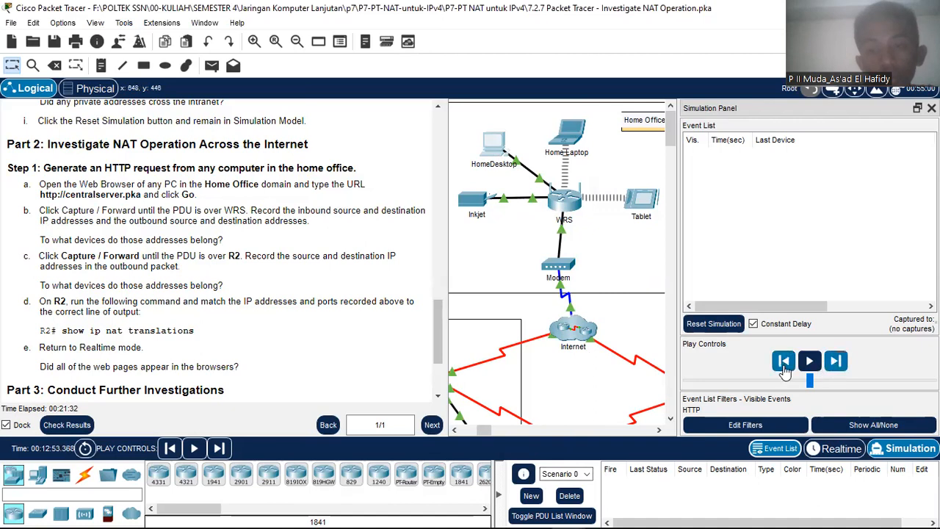
left_click(809, 362)
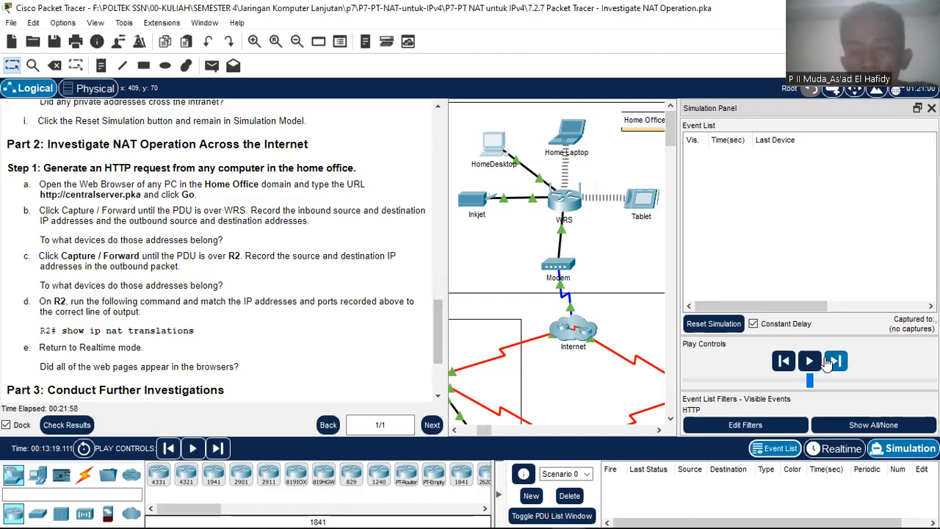
left_click(835, 360)
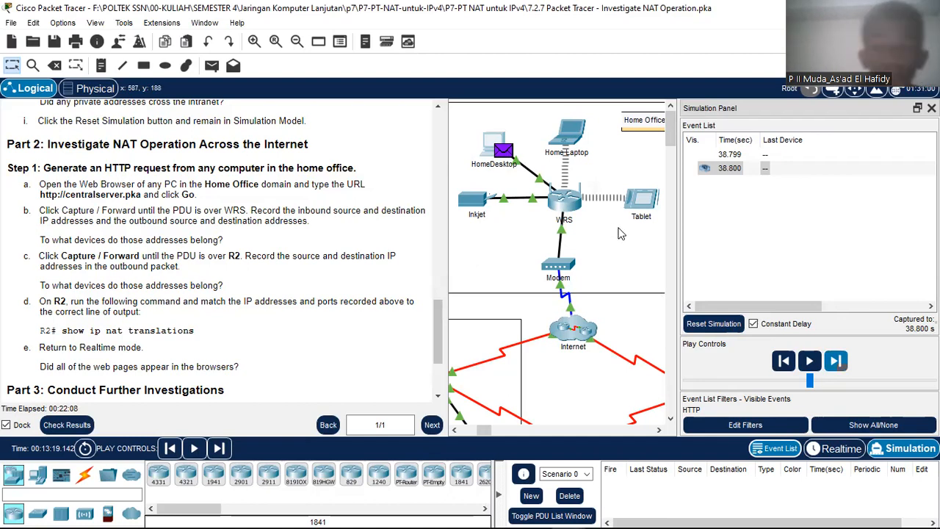
left_click(836, 362)
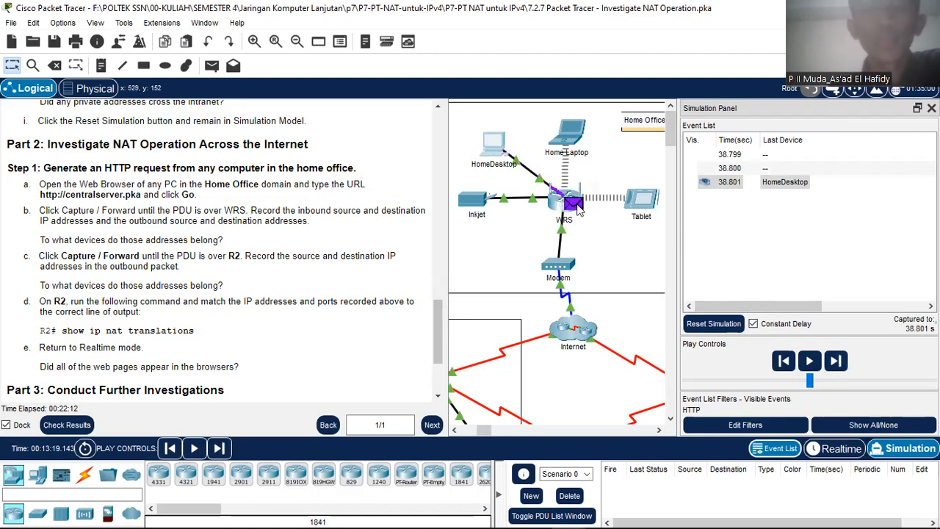
left_click(579, 207)
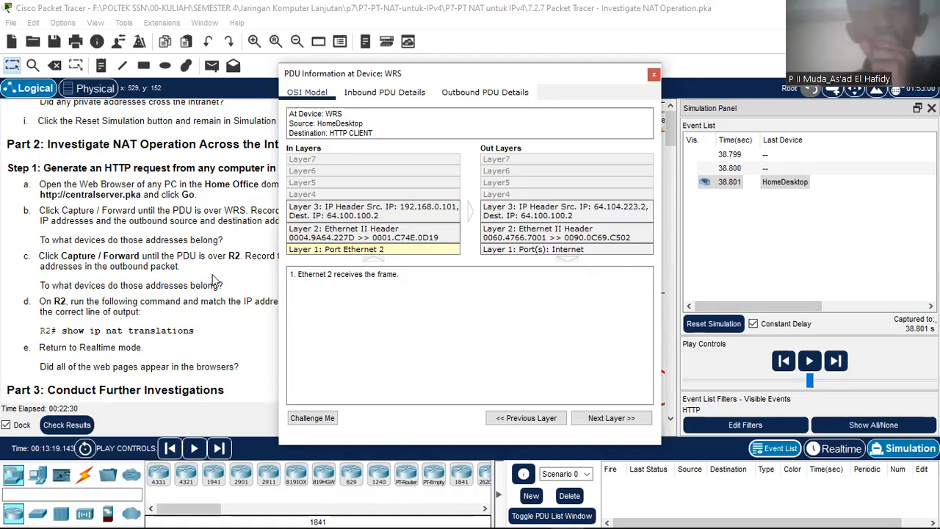
left_click(652, 76)
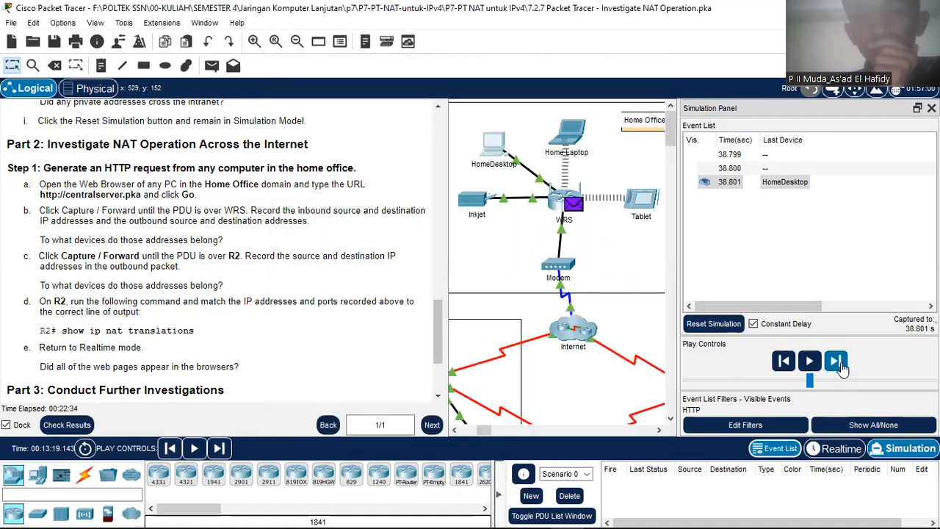
- Capture the PDU forward from WRS through the modem and Internet cloud until it is over R2
left_click(839, 365)
left_click(837, 363)
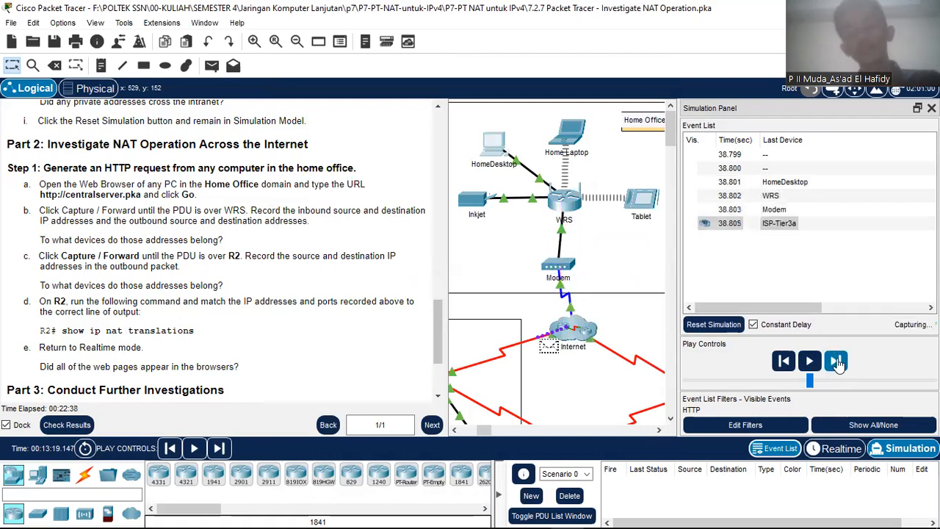
left_click(459, 429)
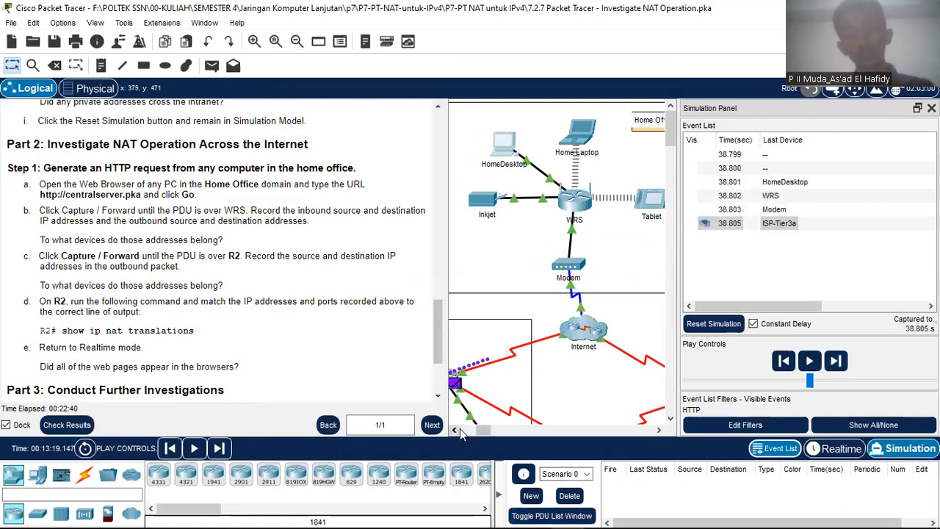
left_click(460, 428)
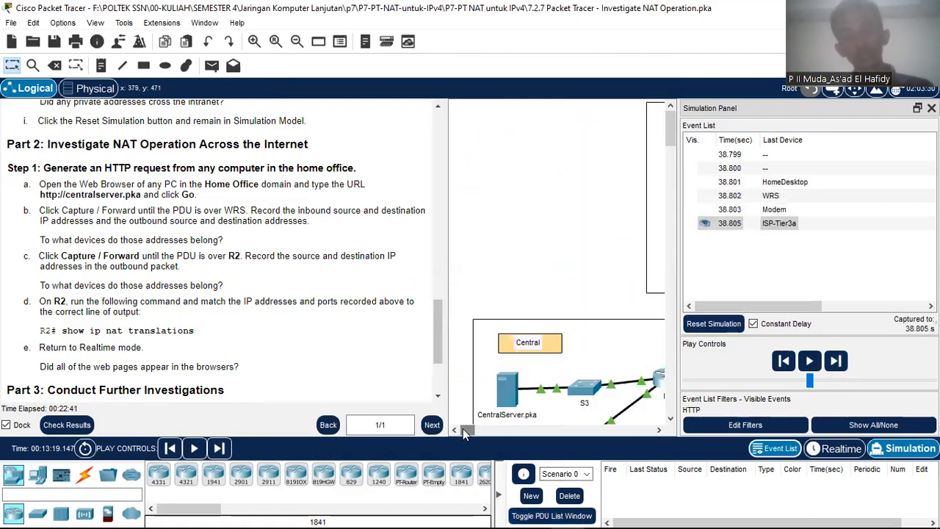
- Inspect the source and destination IP addresses of the PDU's inbound and outbound packets at R2, and close the PDU information
left_click(656, 432)
left_click(660, 433)
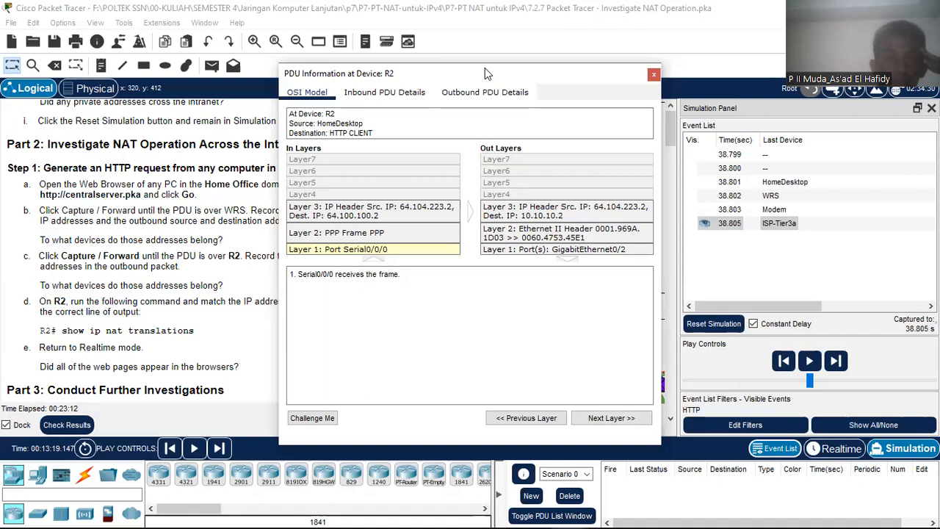
left_click_drag(476, 76, 515, 120)
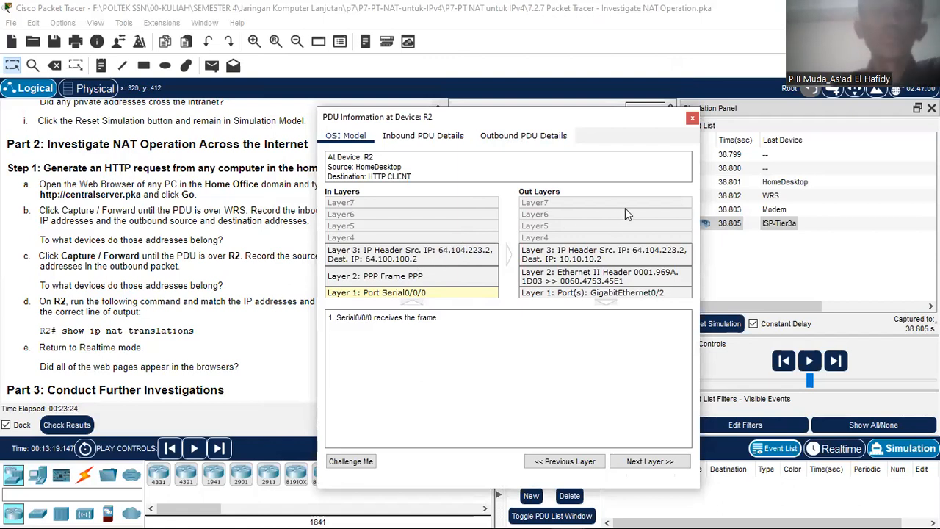
left_click(692, 118)
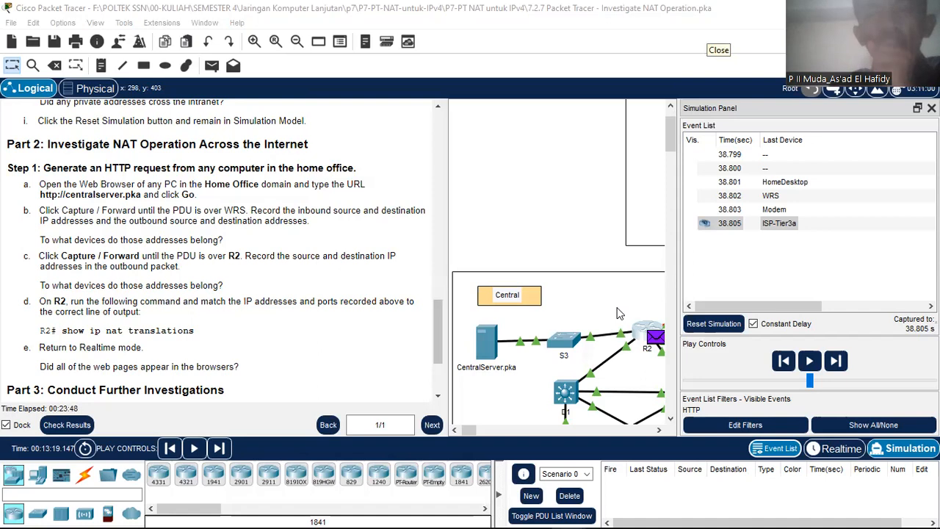
- Capture the PDU forward from R2 to CentralServer.pka and back through WRS until the reply reaches HomeDesktop
left_click(844, 365)
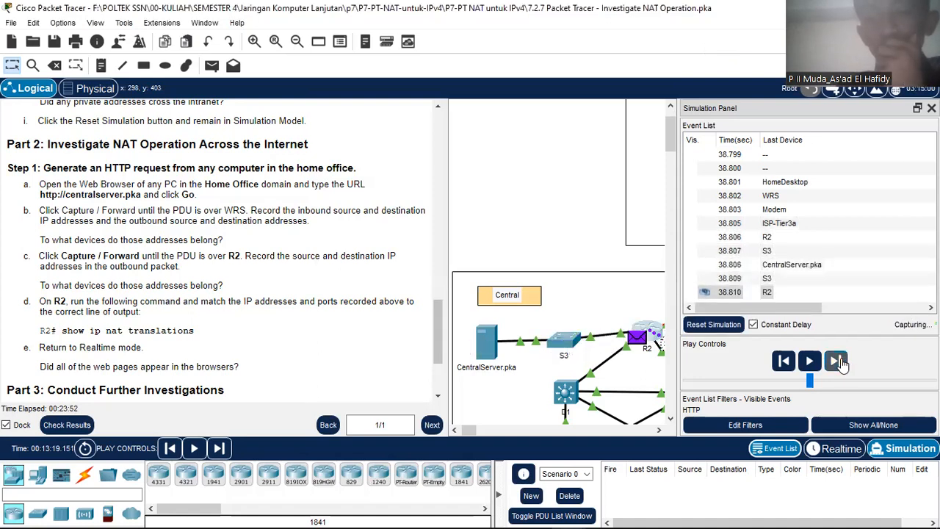
left_click_drag(468, 430, 488, 431)
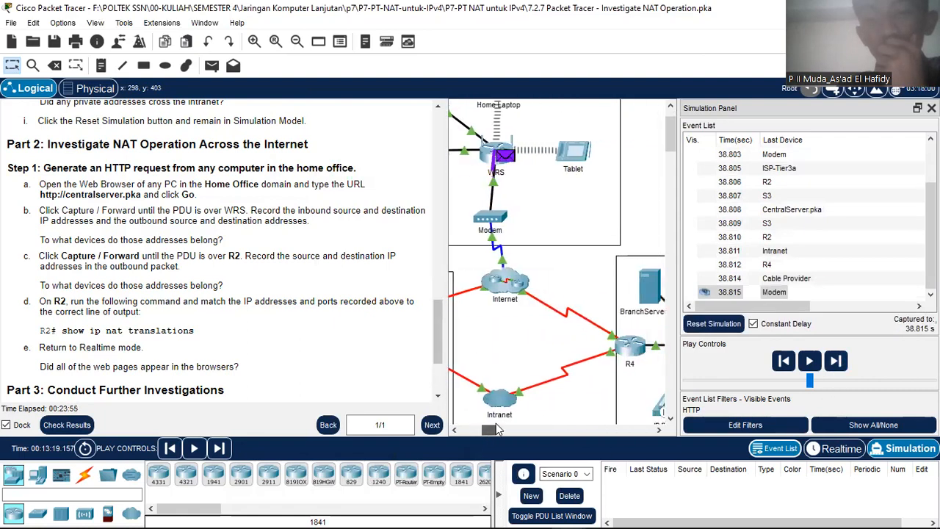
left_click(836, 360)
scroll(506, 382, "up", 2)
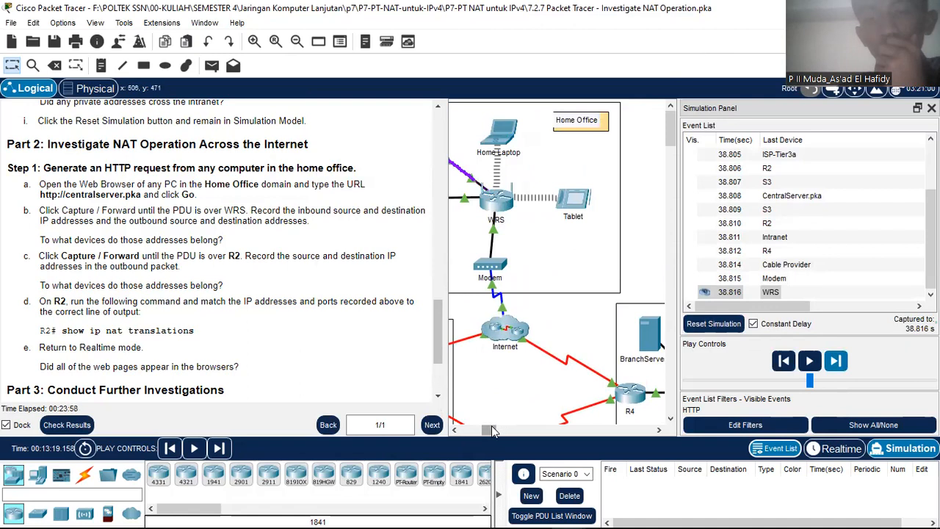
left_click_drag(490, 430, 474, 431)
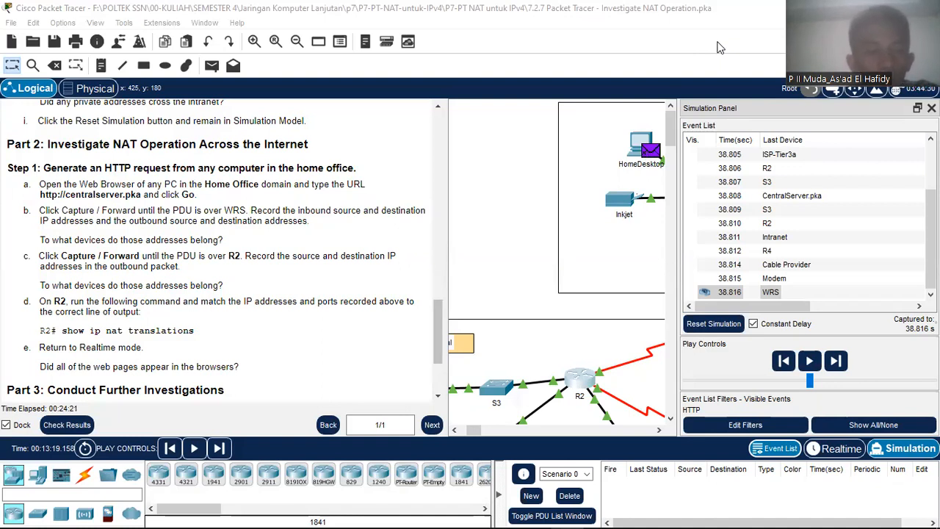
- Read the remaining lab instructions through the Part 3 questions on NAT tables, pools and inside networks
scroll(263, 255, "down", 5)
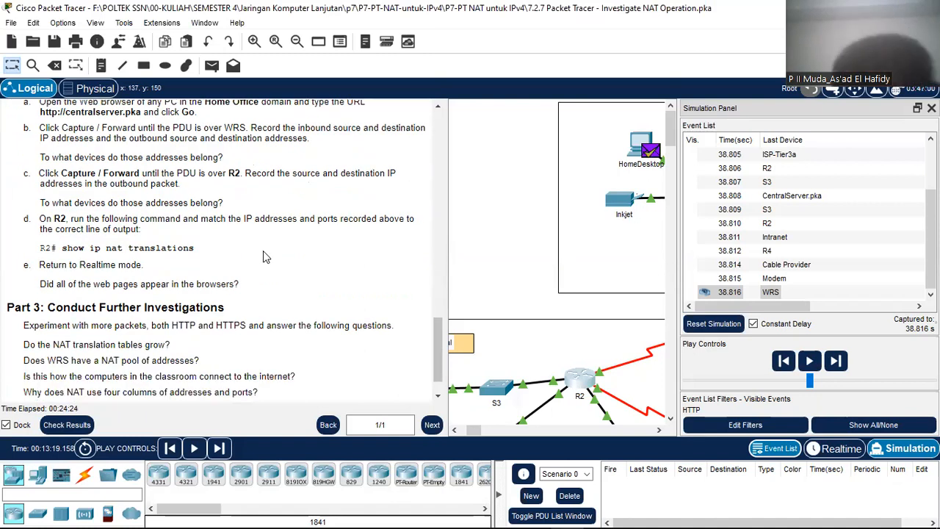
scroll(263, 251, "down", 2)
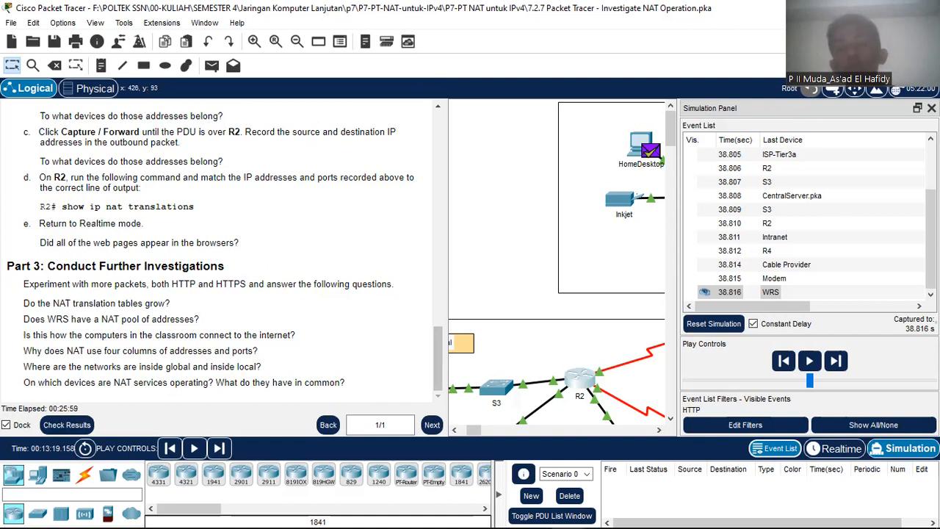
left_click(394, 33)
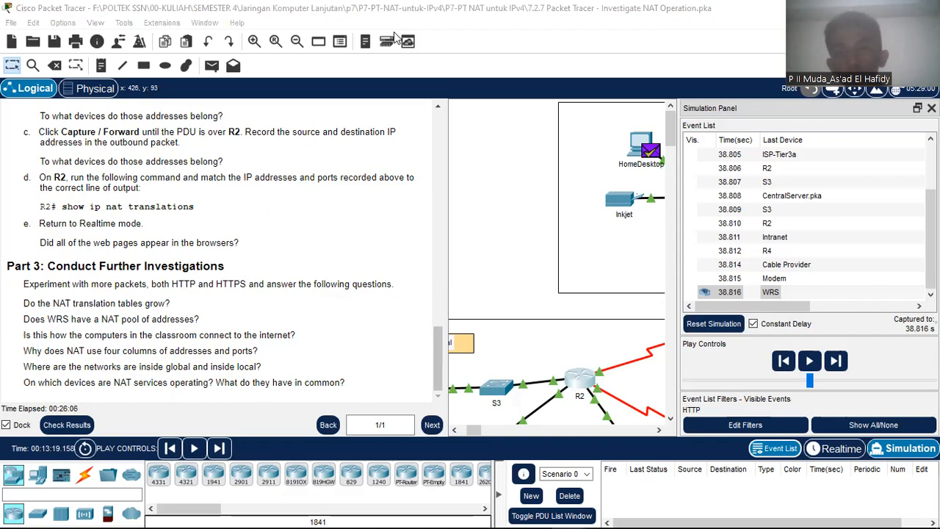